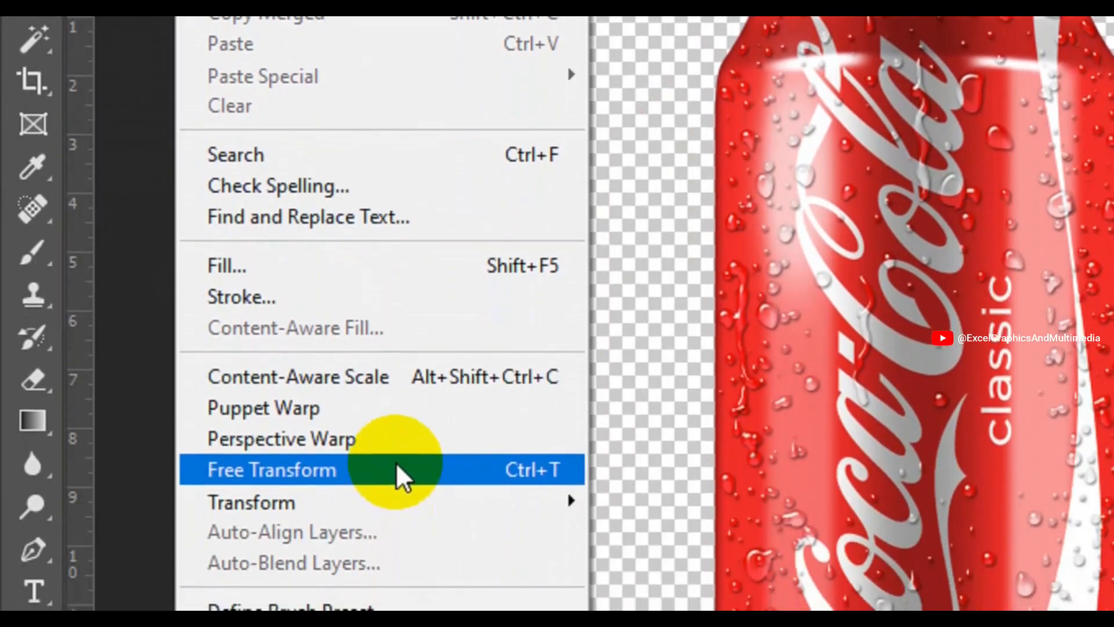
- Scale the can layer down around its centre to about 68% width and 66% height with Free Transform
click(397, 478)
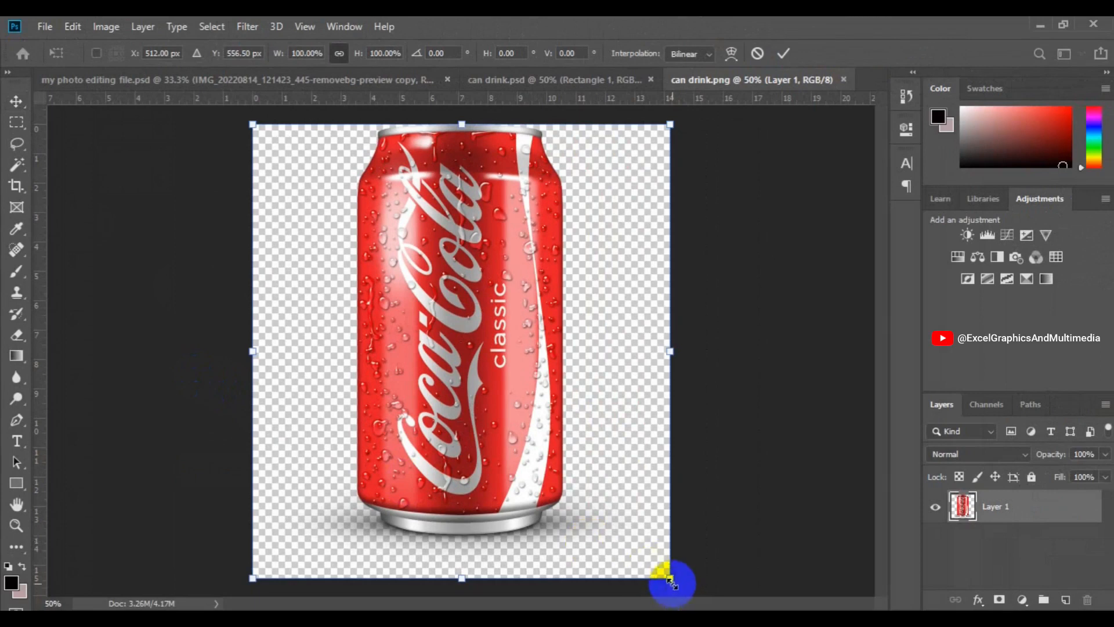
drag(672, 580, 605, 503)
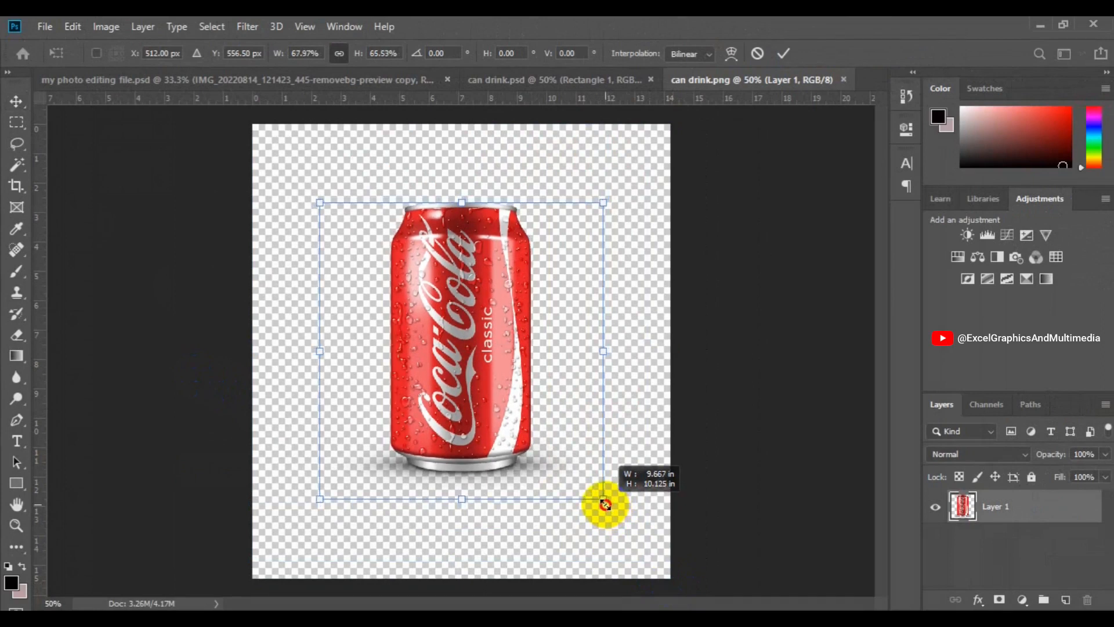
drag(605, 505, 607, 503)
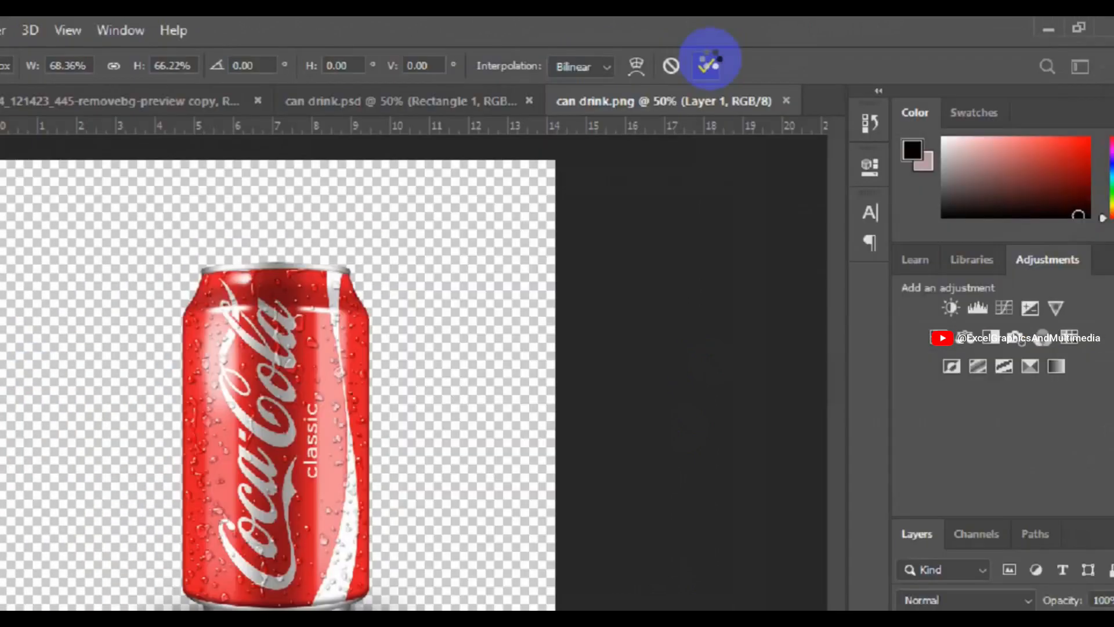
click(553, 91)
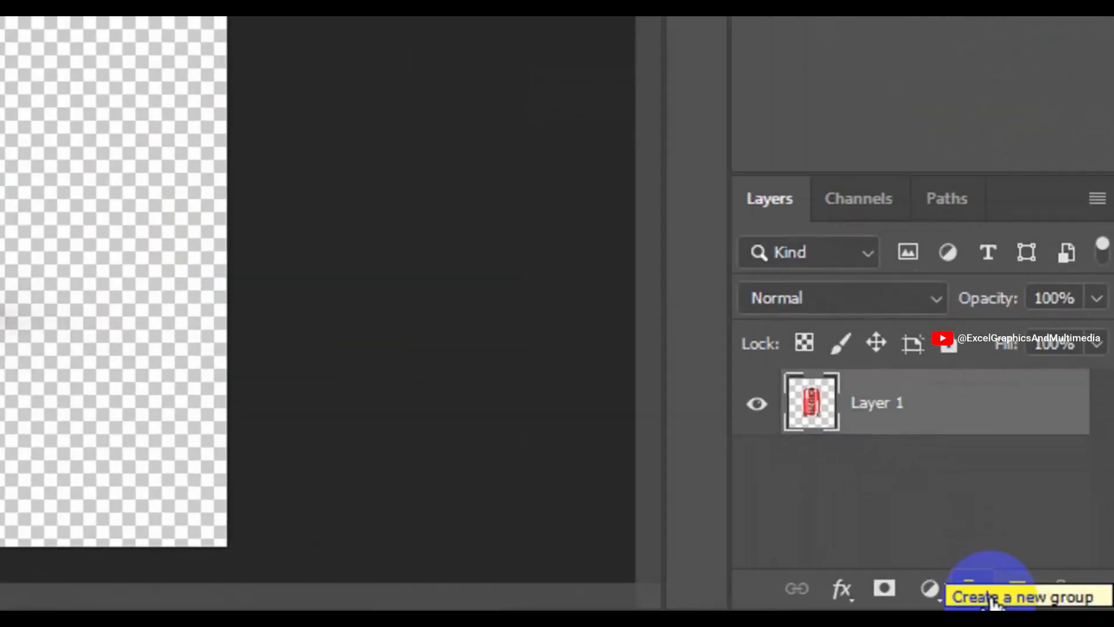
- Add a new empty layer and place it beneath the can's Layer 1, leaving the empty layer selected
click(1018, 598)
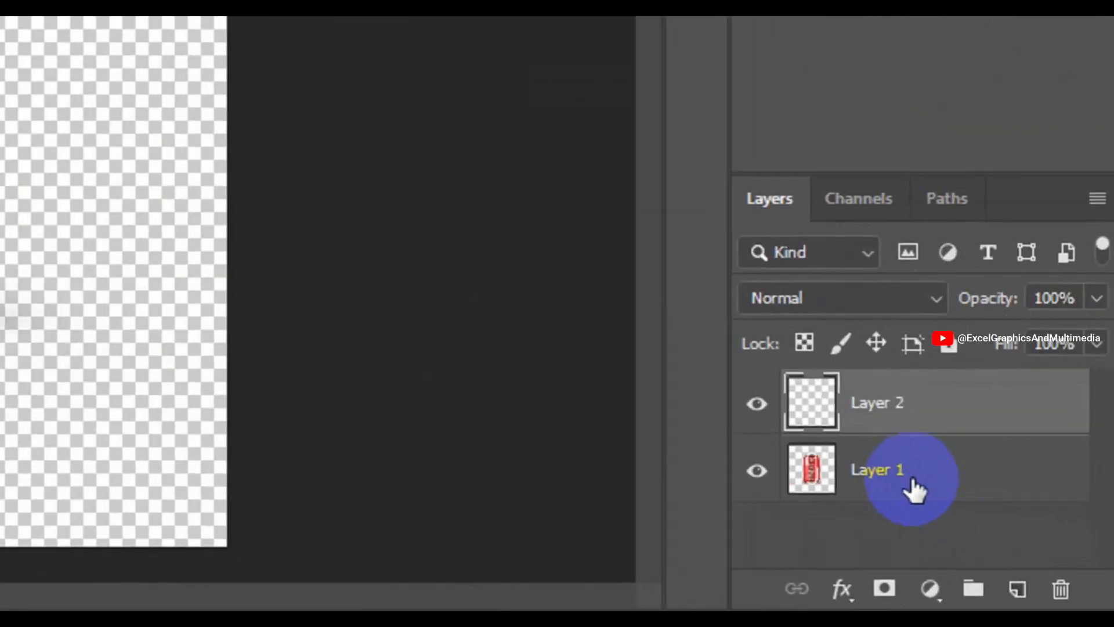
click(1014, 548)
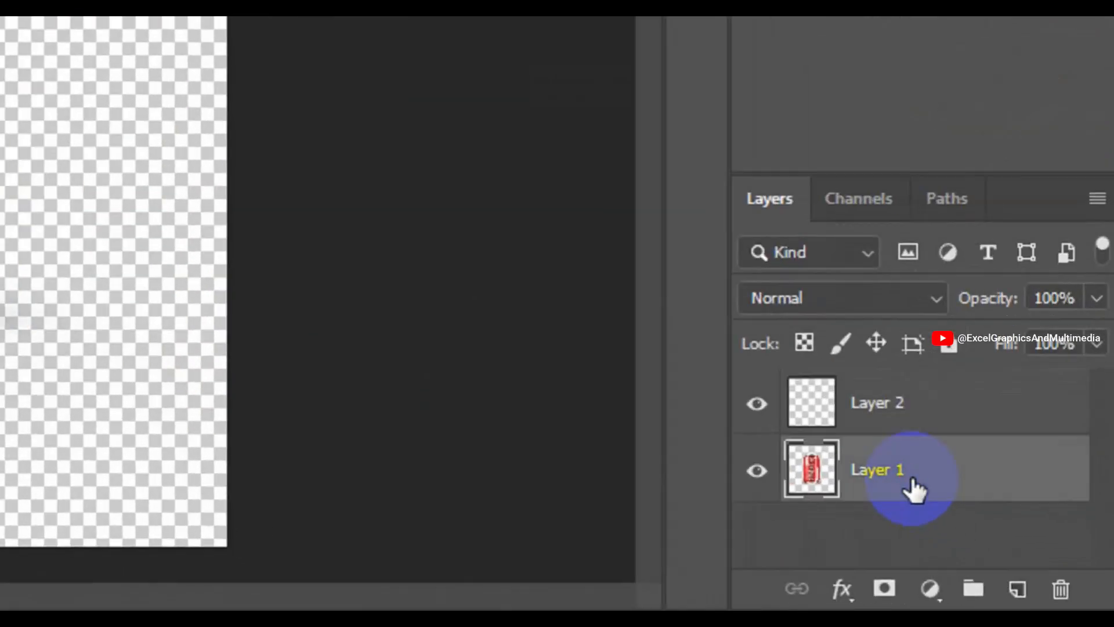
drag(905, 477, 890, 402)
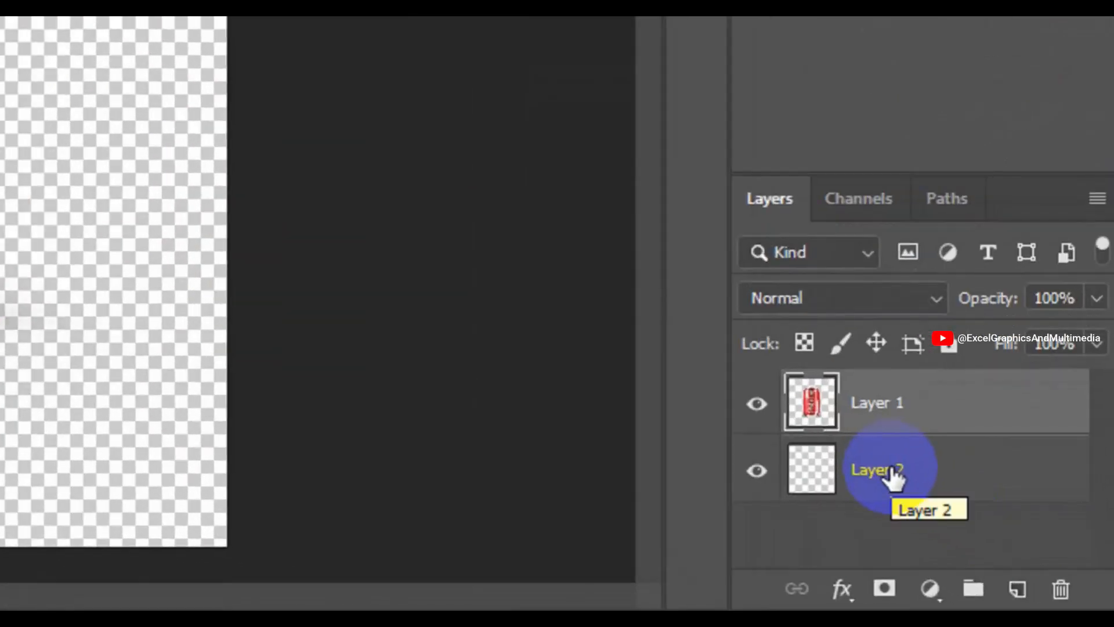
click(894, 474)
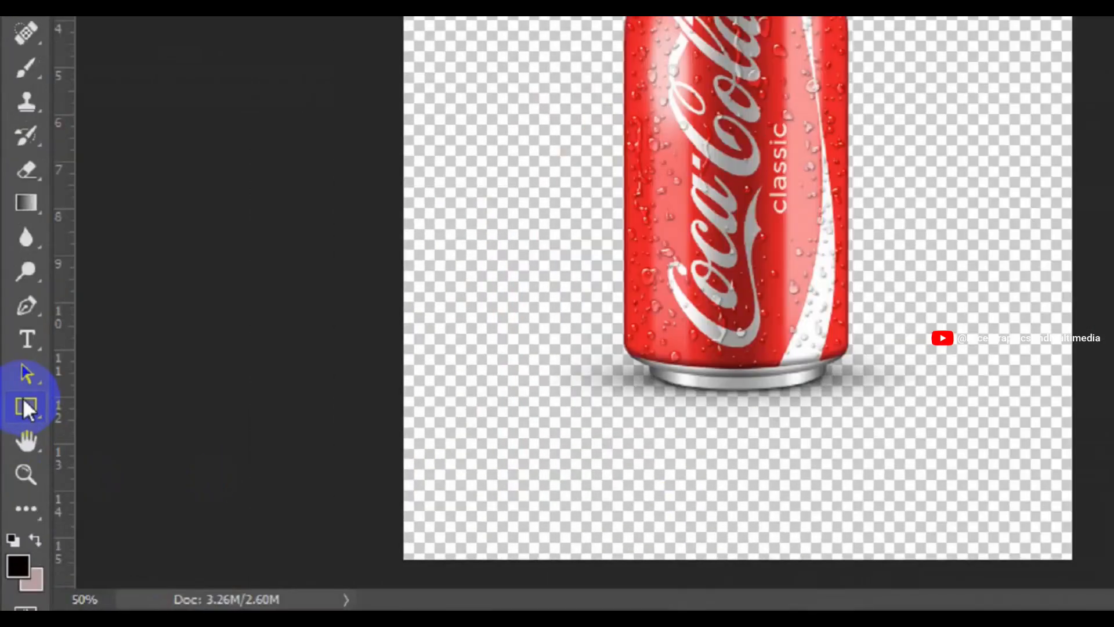
- Draw a light grey rectangle shape without stroke, about 1086 × 1153 px, covering the whole canvas behind the can
click(16, 482)
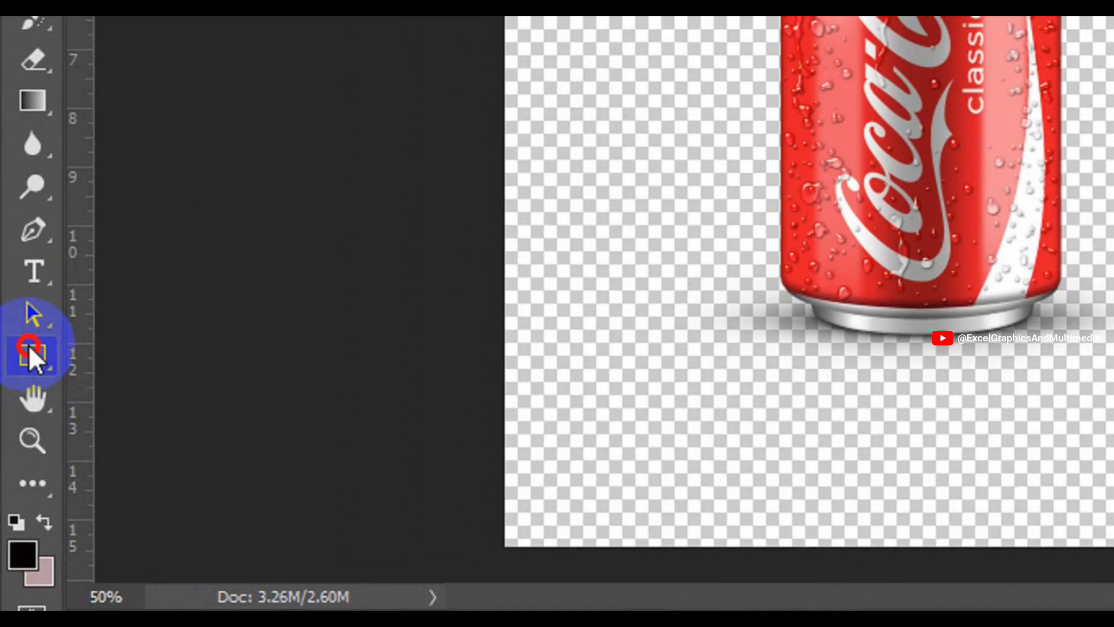
drag(29, 344, 154, 354)
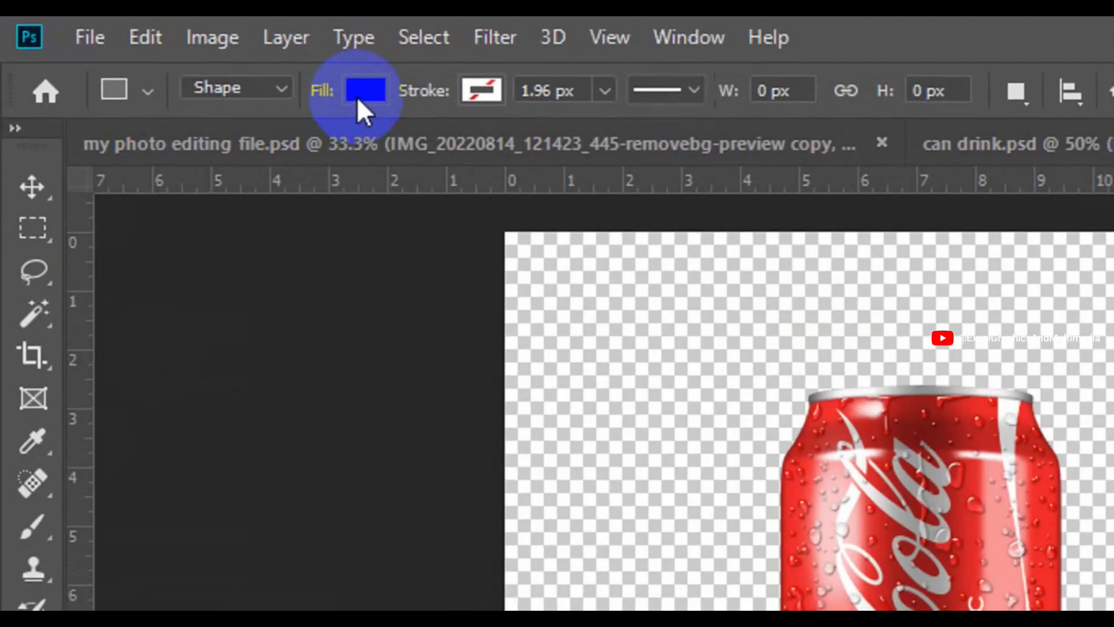
click(357, 96)
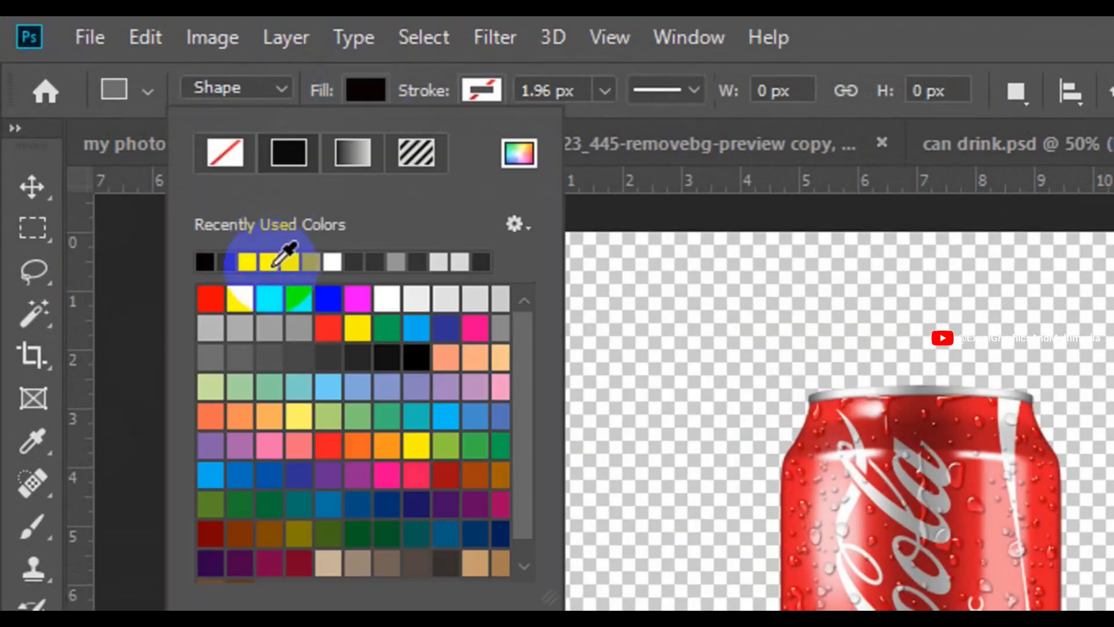
click(417, 262)
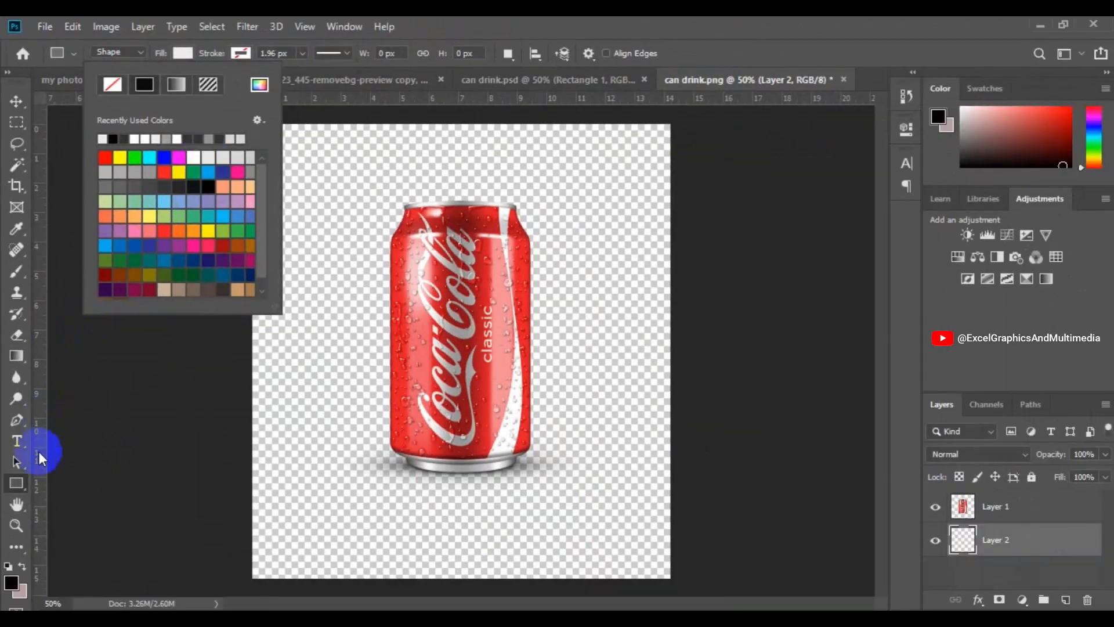
click(15, 485)
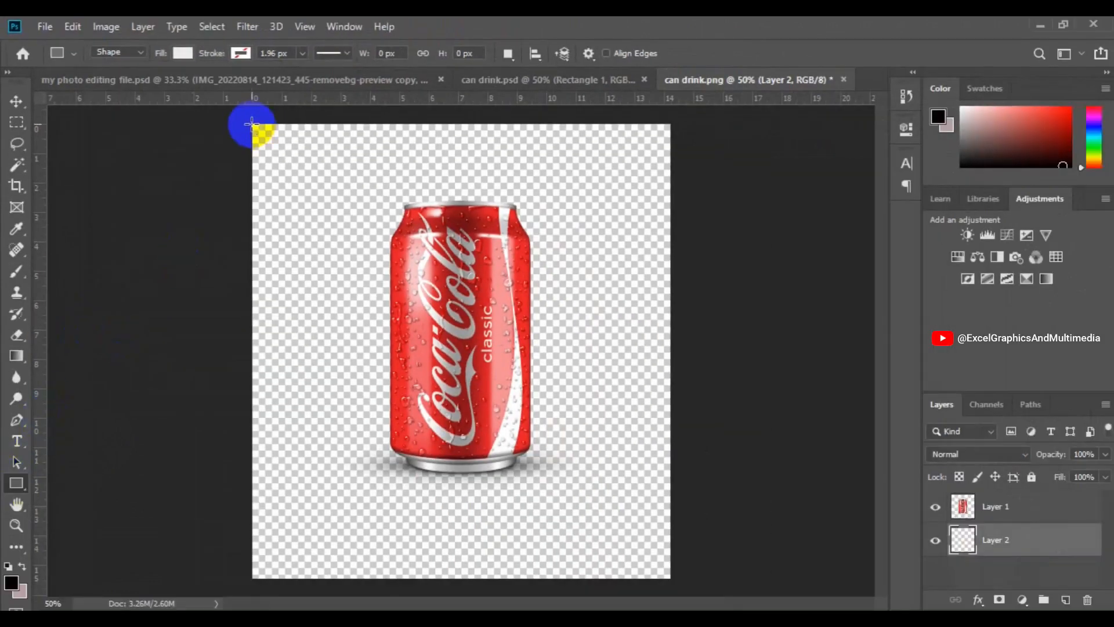
drag(245, 120, 689, 590)
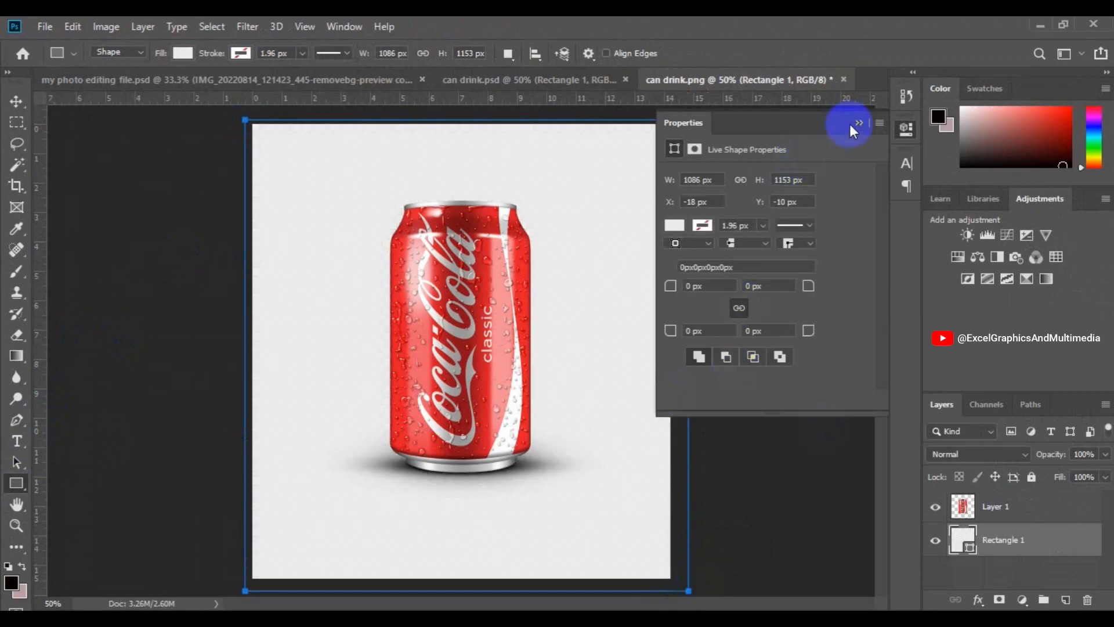
click(858, 123)
key(v)
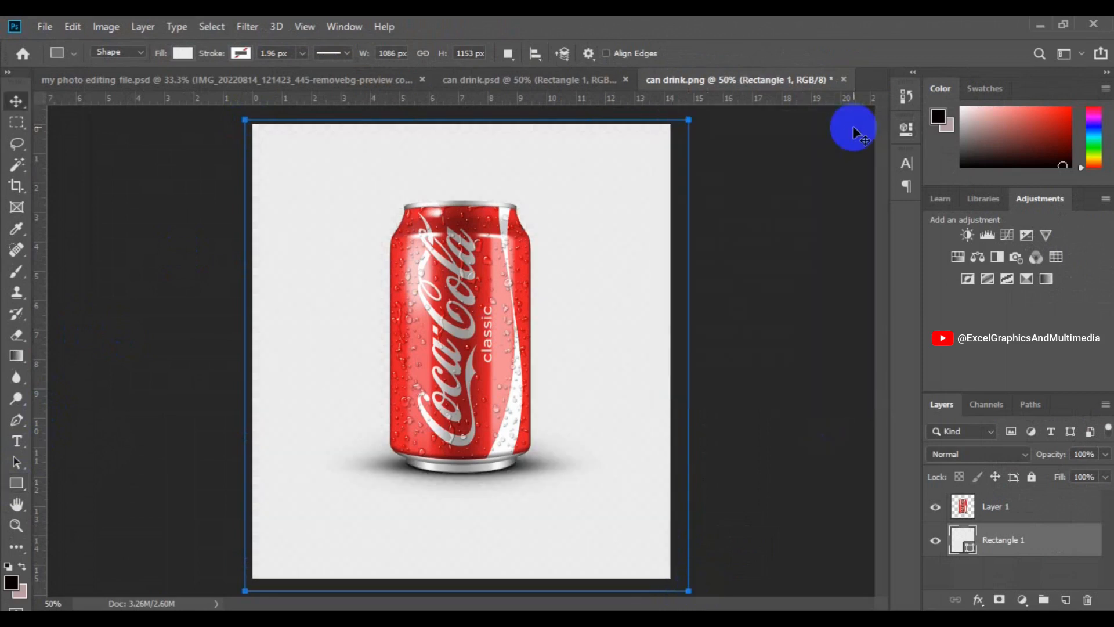
- Remove the soft shadow around the can's base on Layer 1 using a Magic Wand selection, and deselect
click(492, 308)
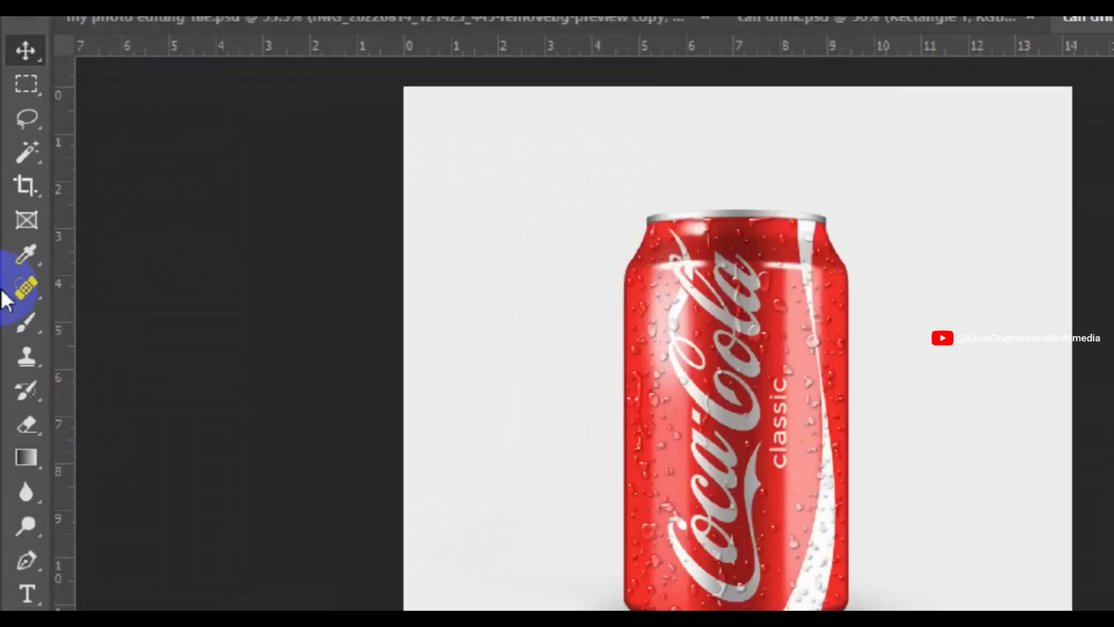
click(16, 161)
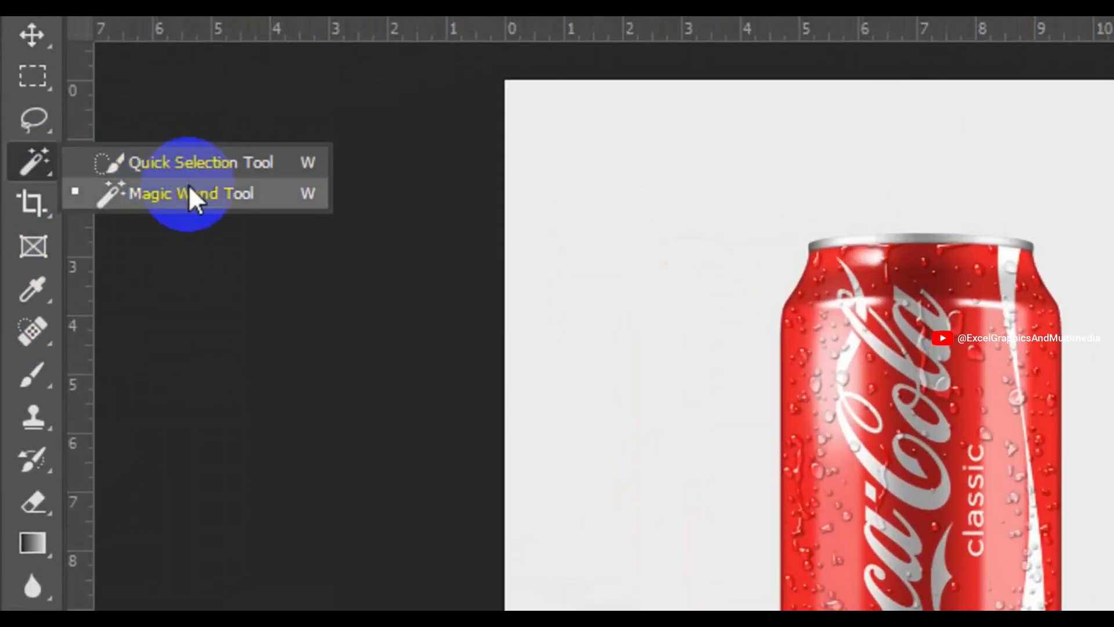
click(207, 193)
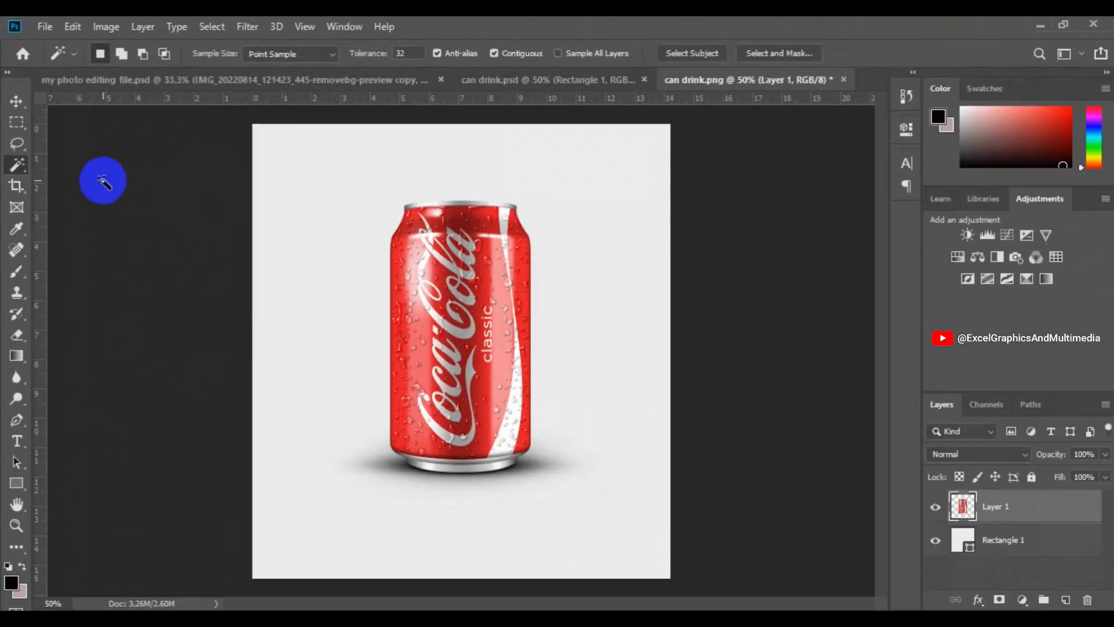
click(397, 461)
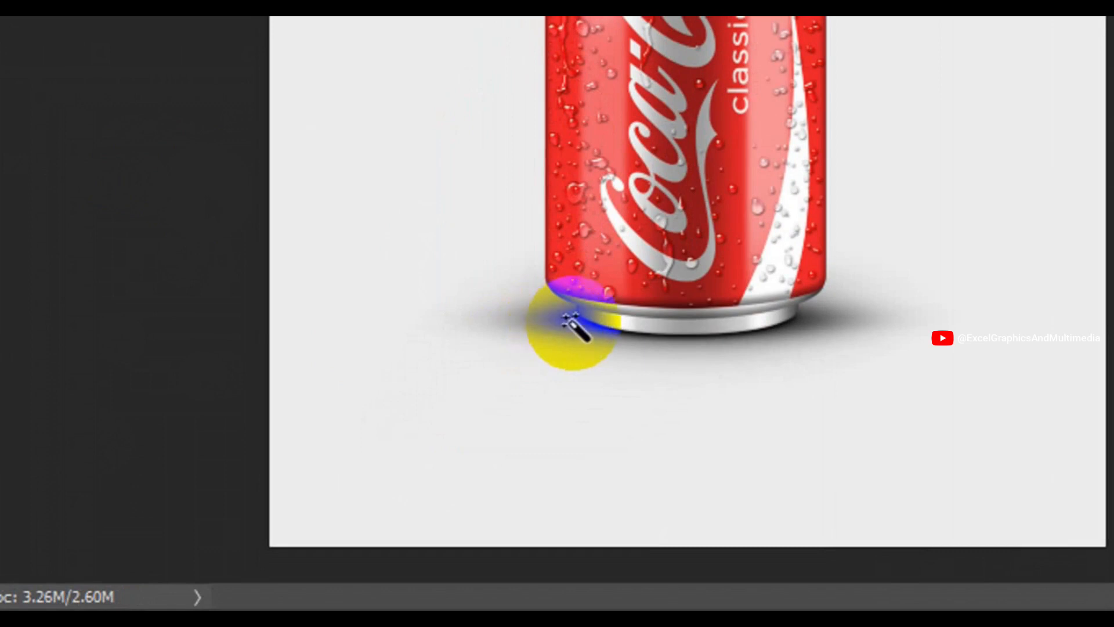
click(571, 321)
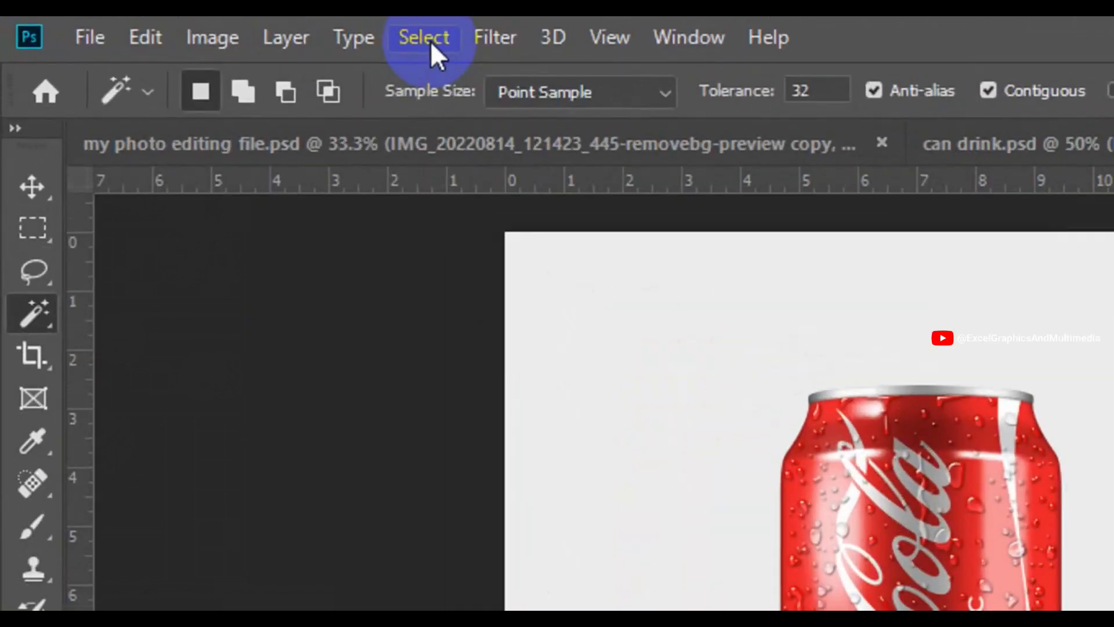
click(430, 42)
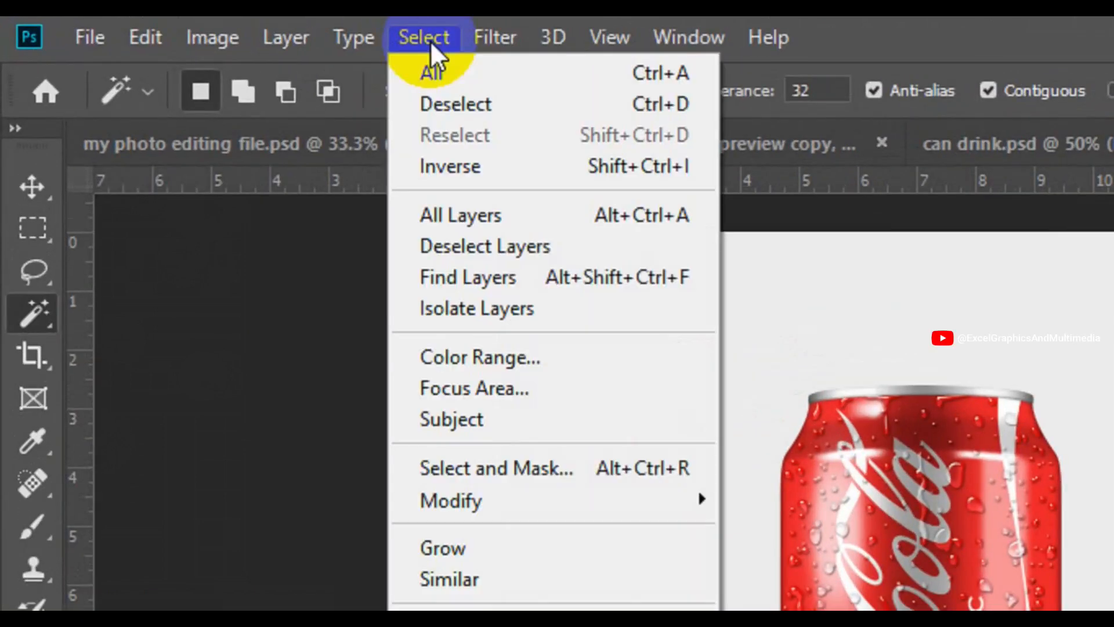
click(482, 103)
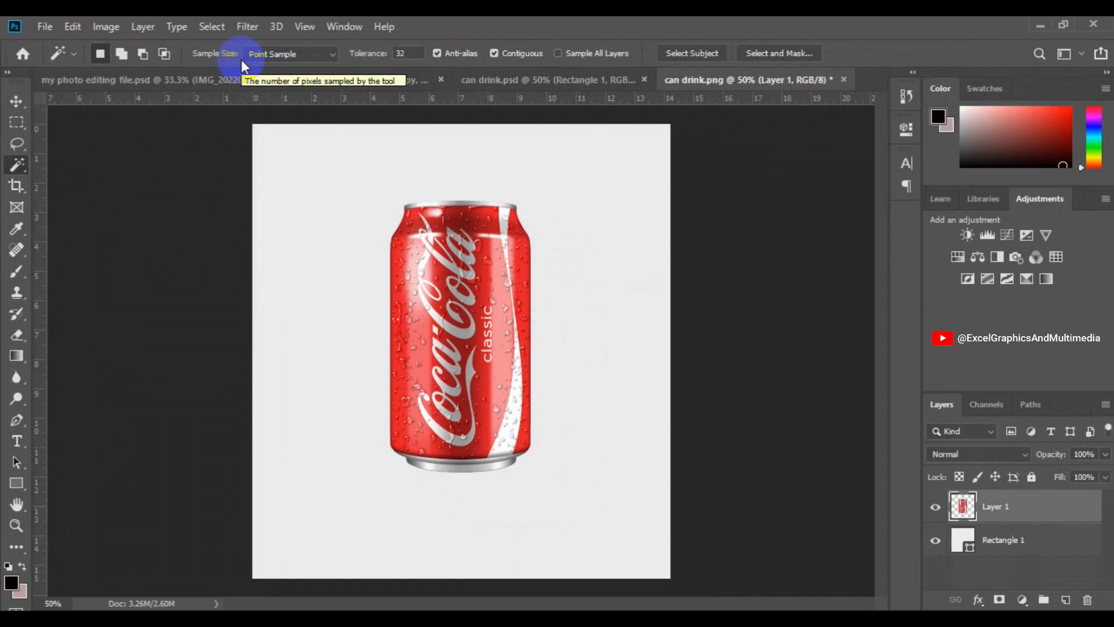
key(v)
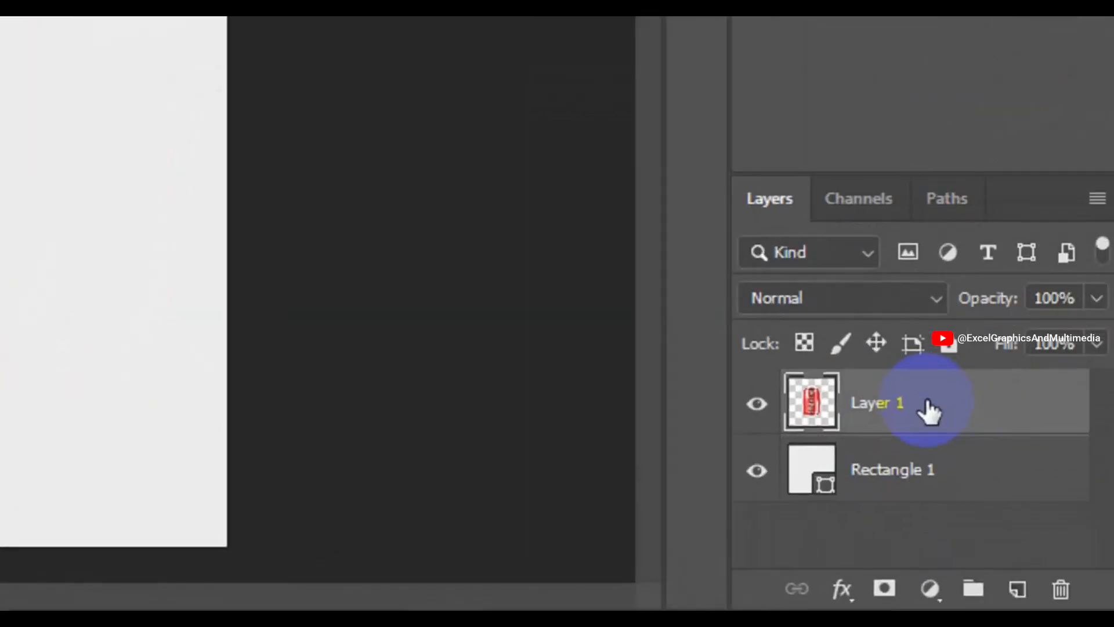
- Duplicate the can's Layer 1 within the same document, naming the copy Reflection
right_click(928, 409)
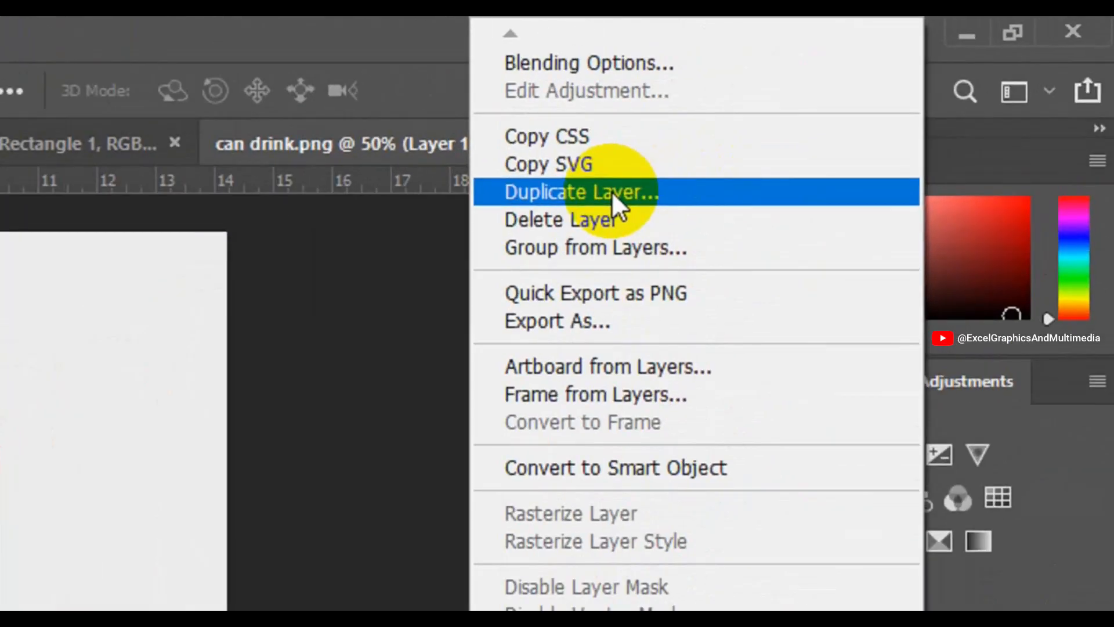
click(611, 190)
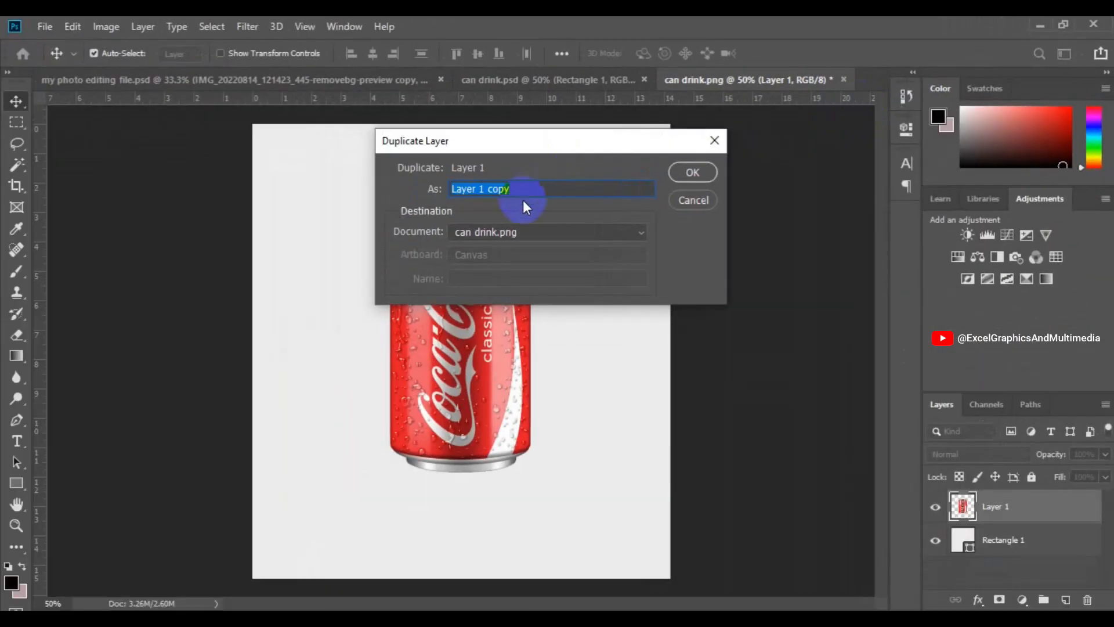
text(Reflection)
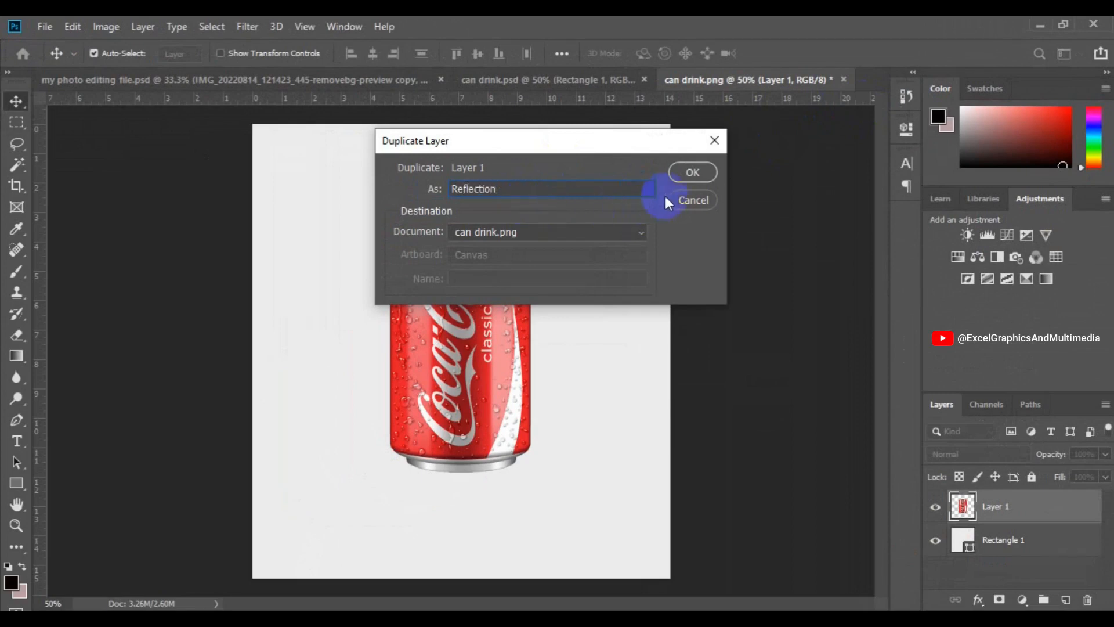
click(687, 177)
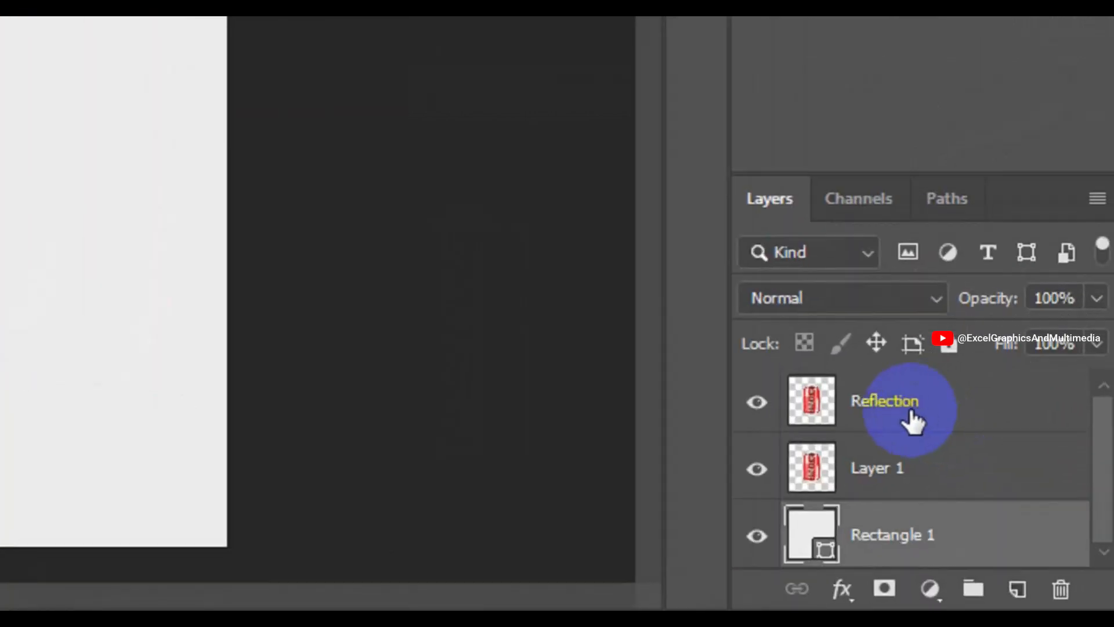
- Flip the Reflection layer vertically and move it straight down so its base meets the original can's base
click(911, 413)
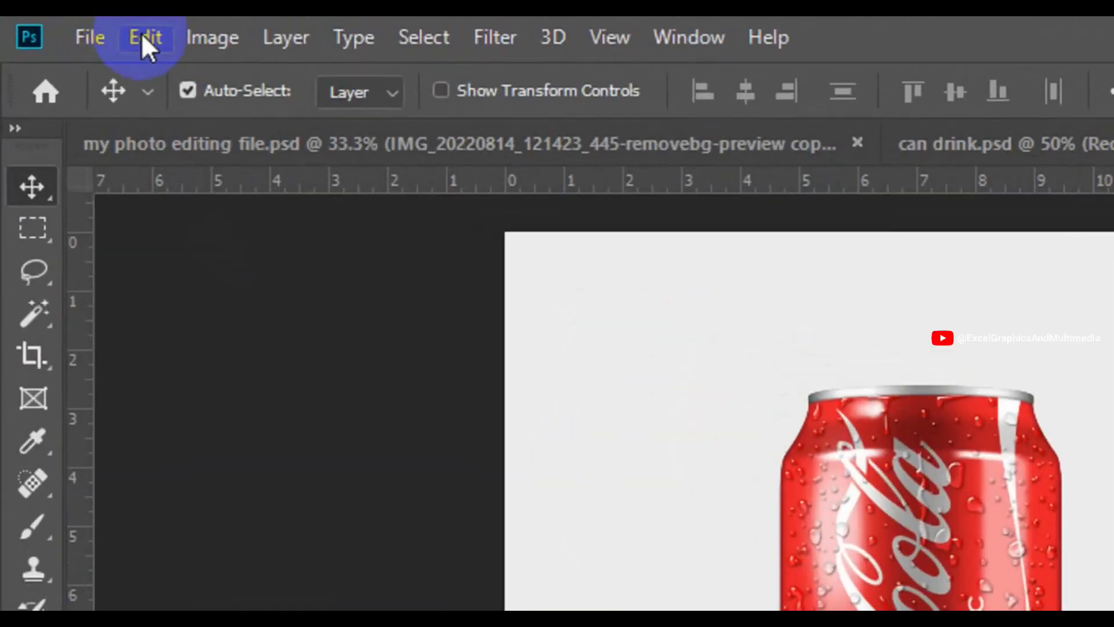
click(141, 32)
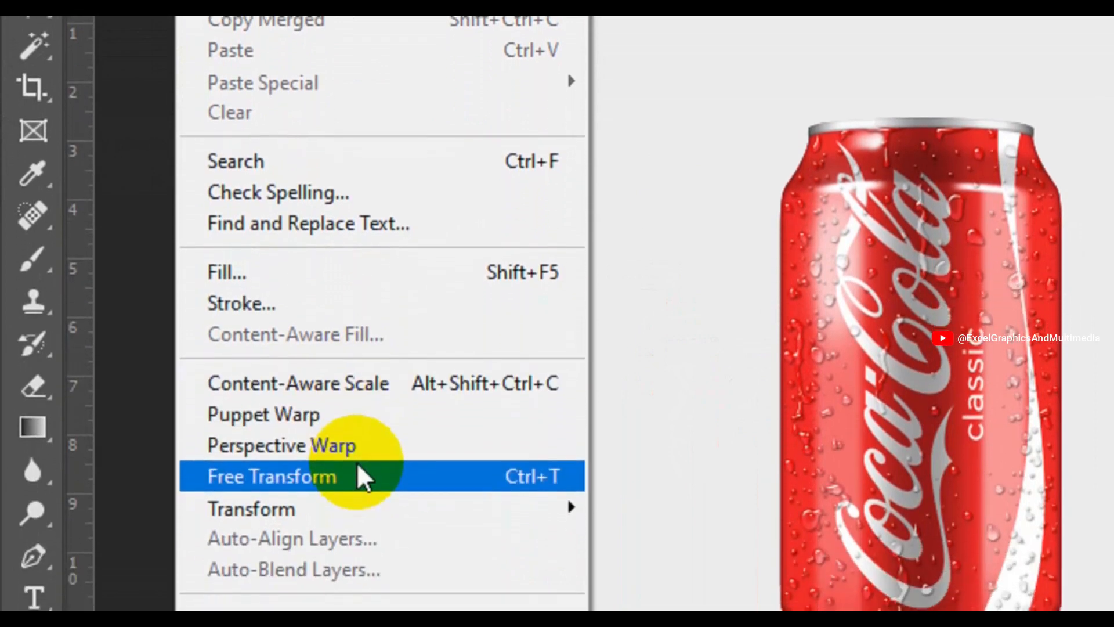
click(358, 464)
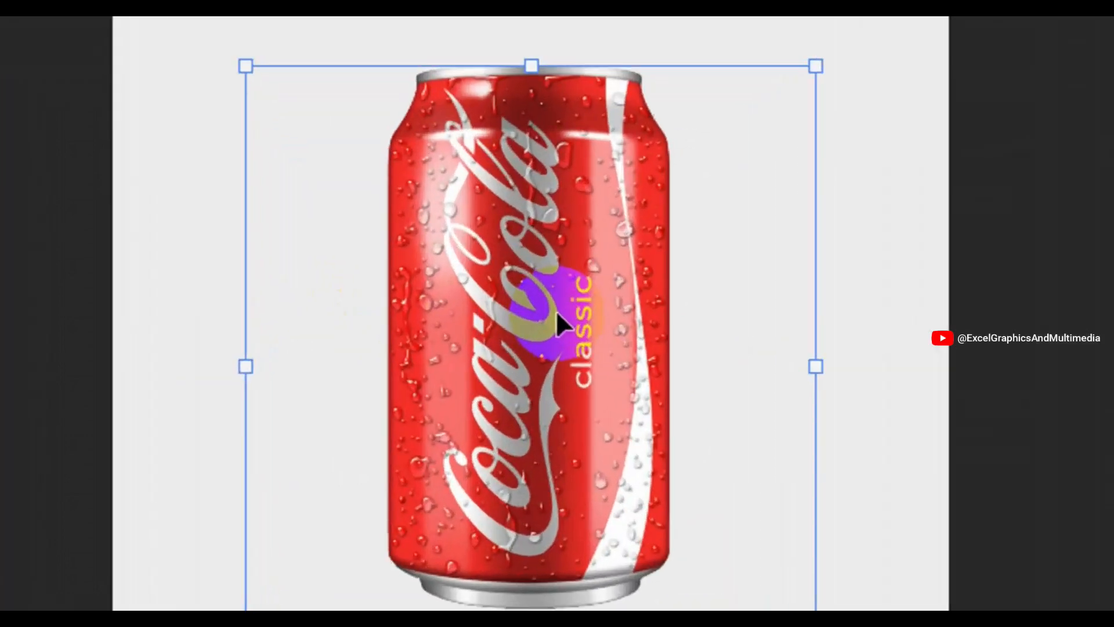
right_click(557, 314)
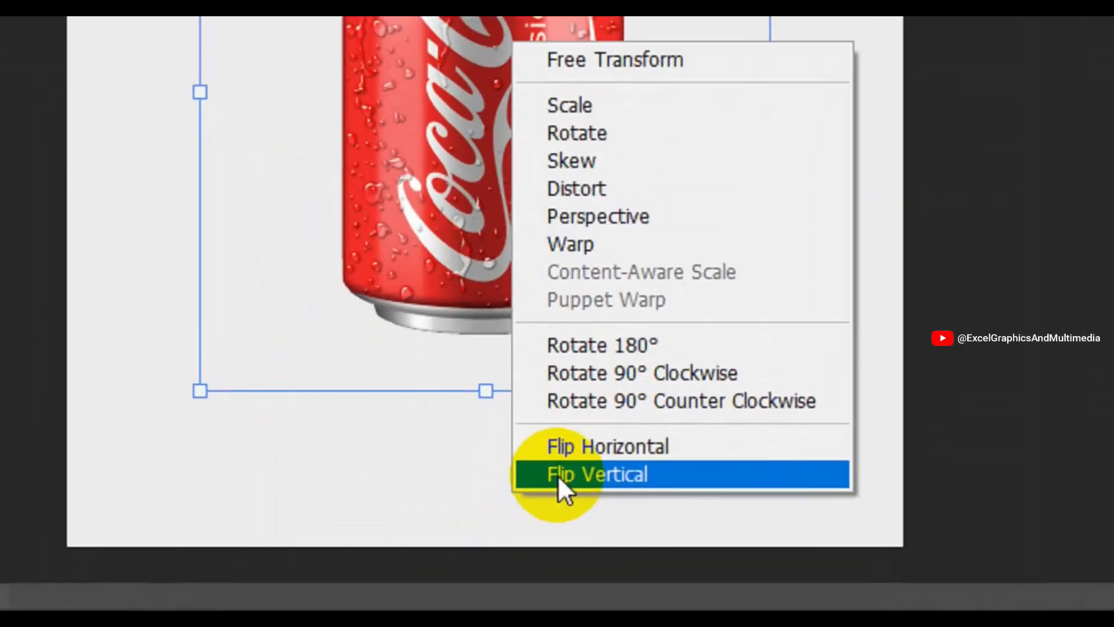
click(559, 475)
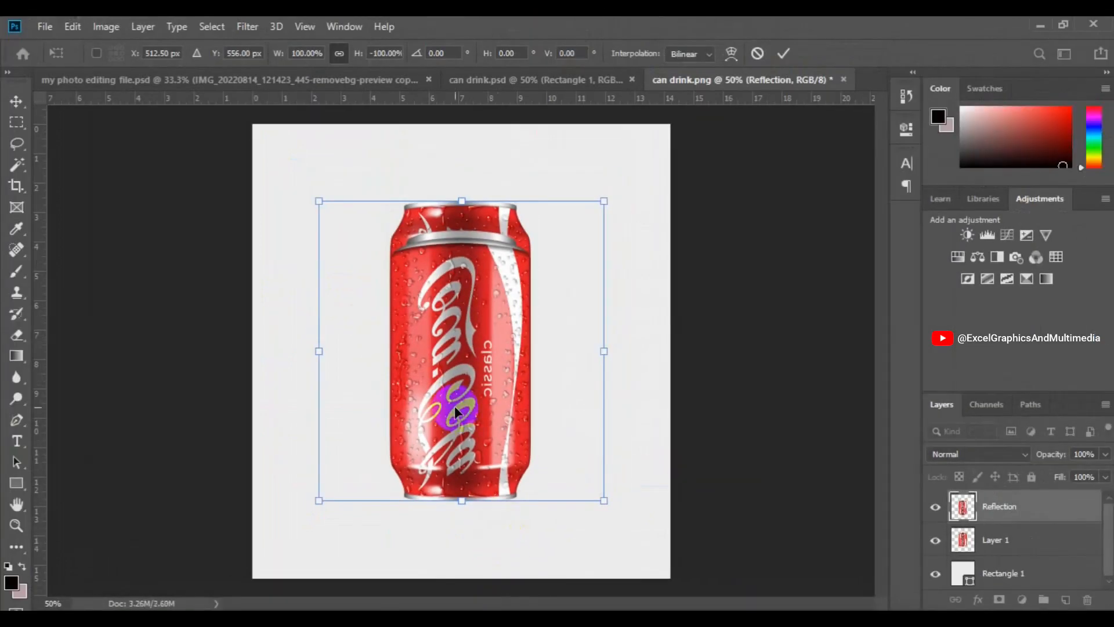
drag(454, 405, 455, 582)
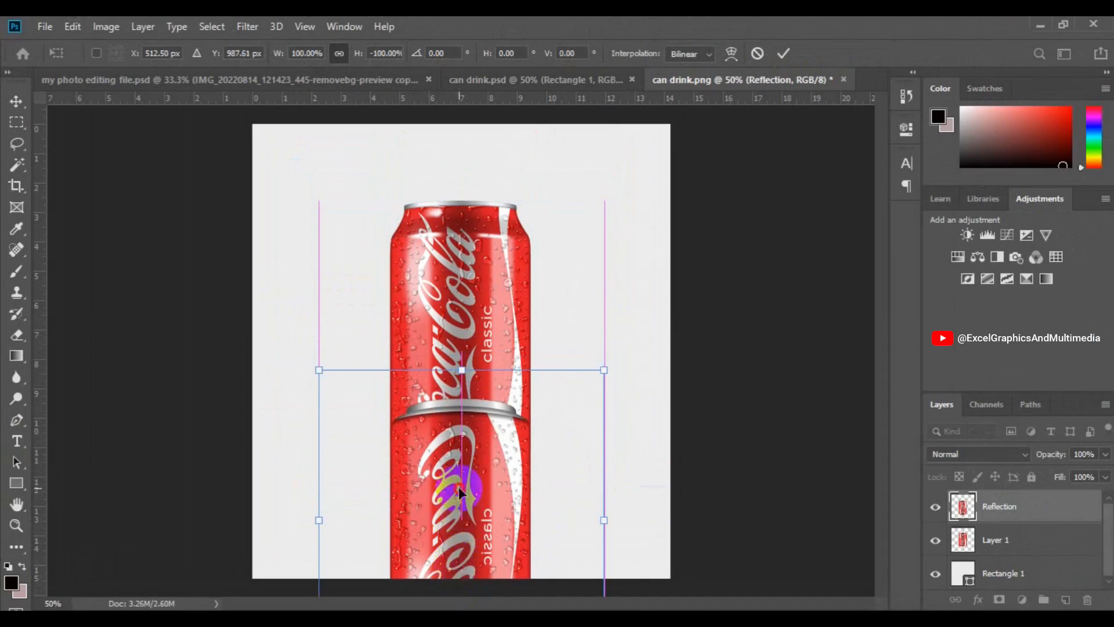
drag(459, 493, 463, 553)
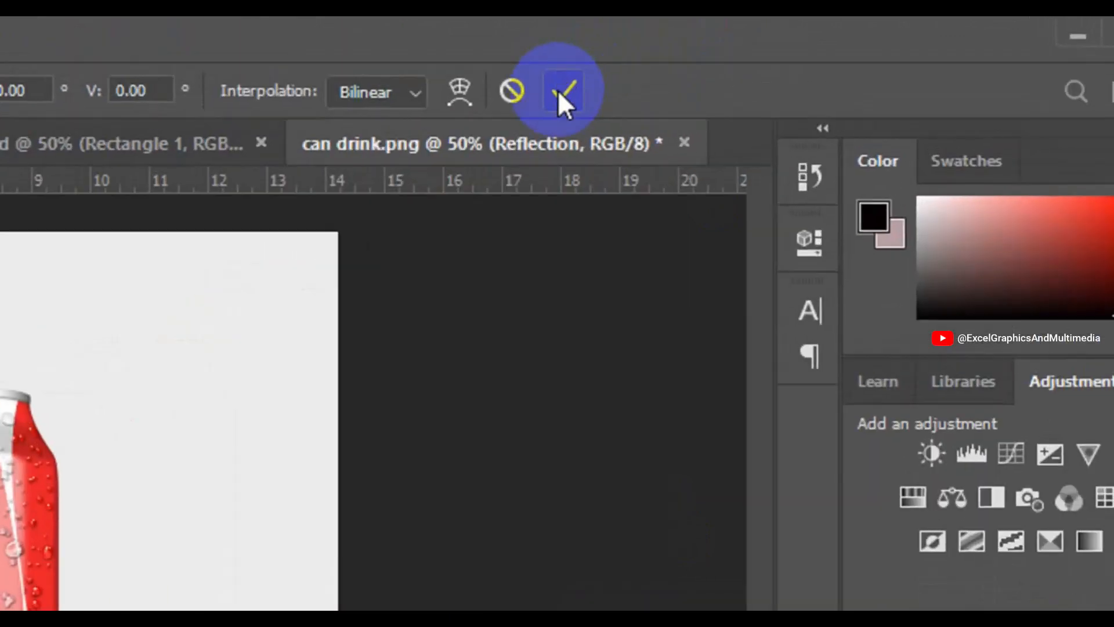
click(558, 89)
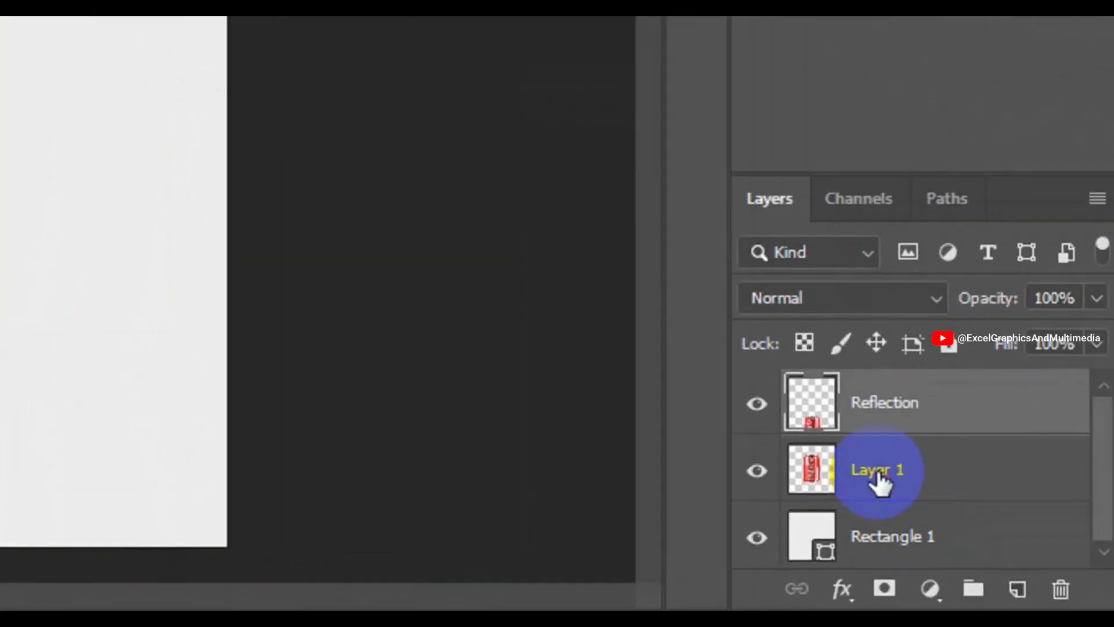
- Align Layer 1 and Reflection by their horizontal centers, and place the Reflection layer below Layer 1 in the layer order
click(878, 475)
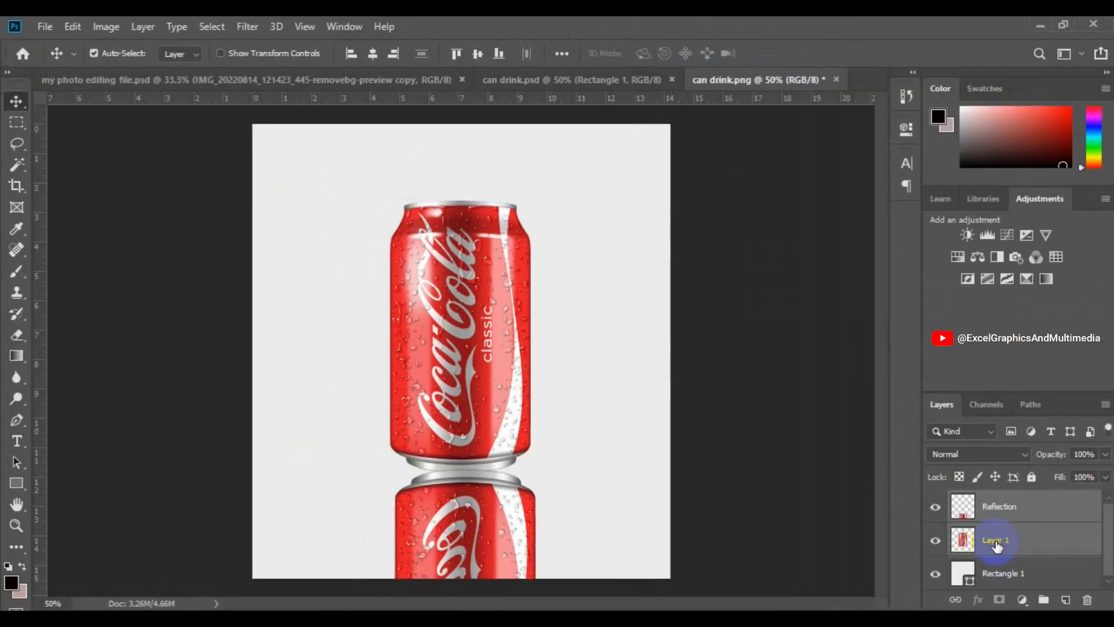
click(369, 60)
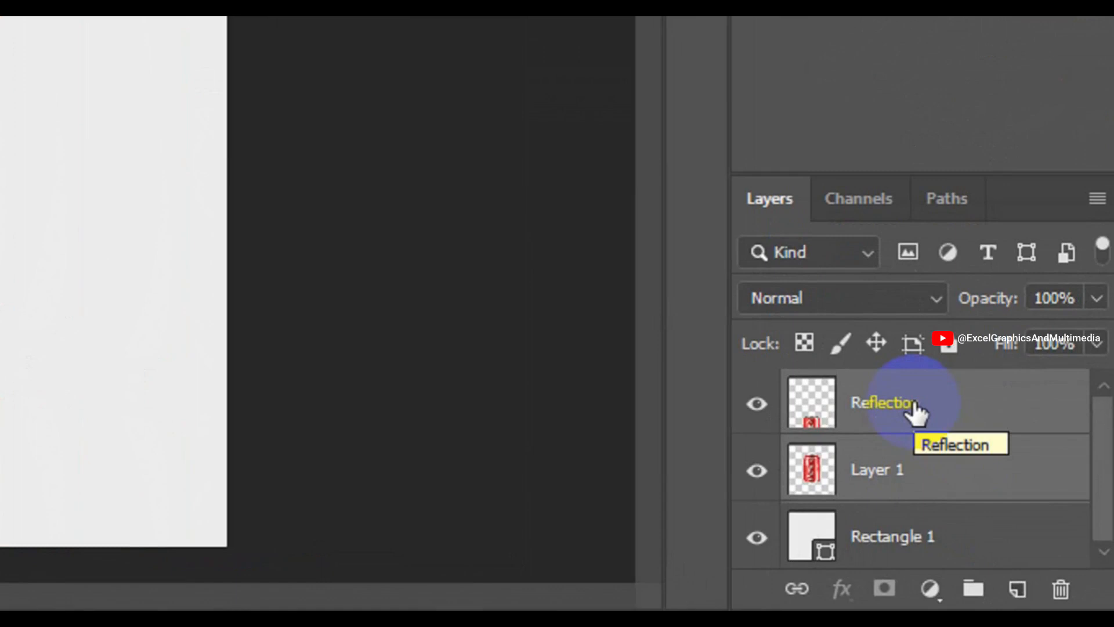
click(916, 406)
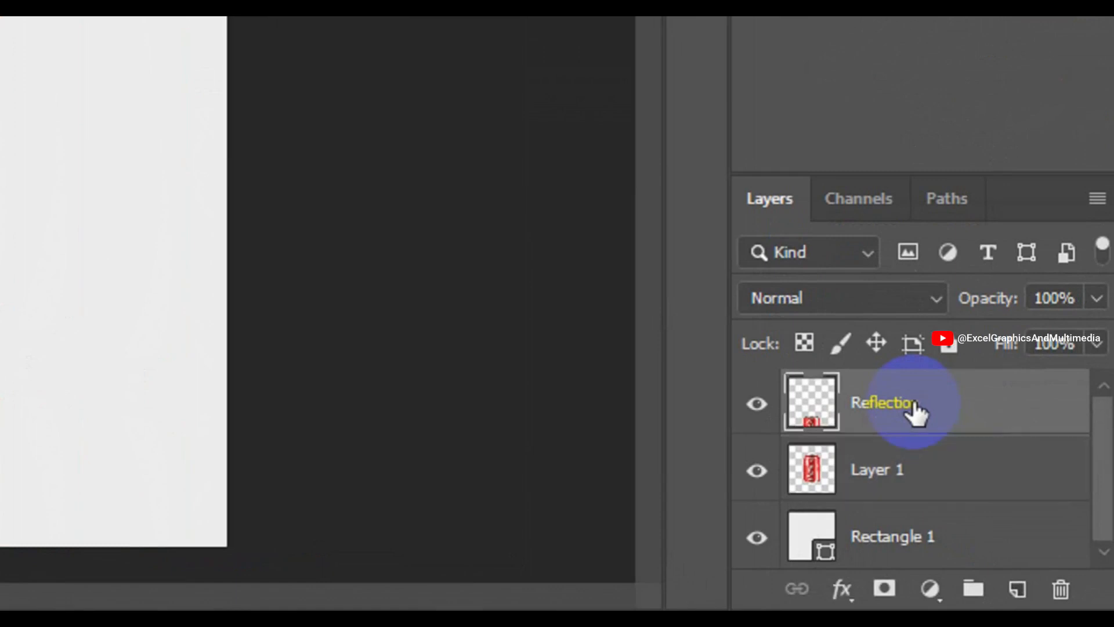
drag(911, 410, 911, 491)
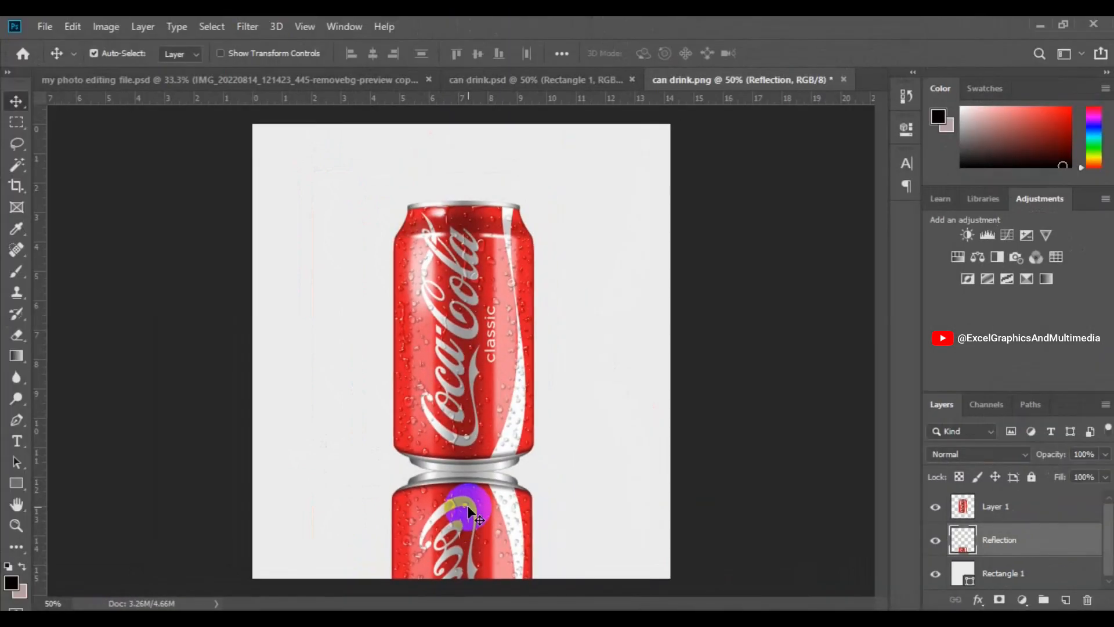
- Warp the Reflection layer with Free Transform, pulling the side handles of both upper corners inward and upward and bowing the top edge downward
key(ctrl+plus)
key(ctrl+plus)
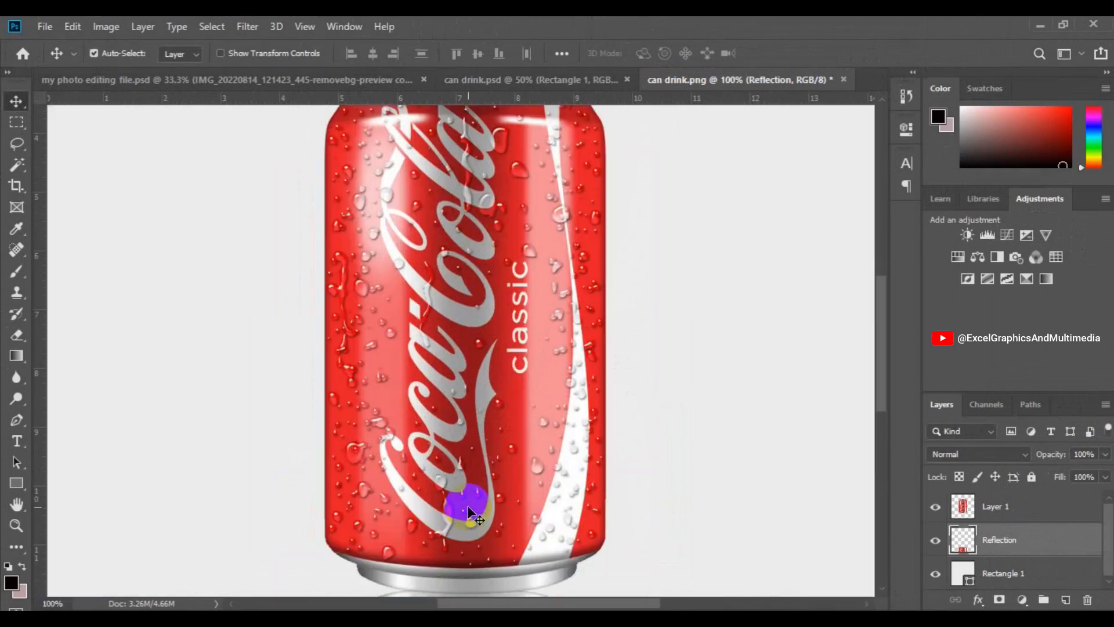
key(h)
drag(509, 533, 485, 233)
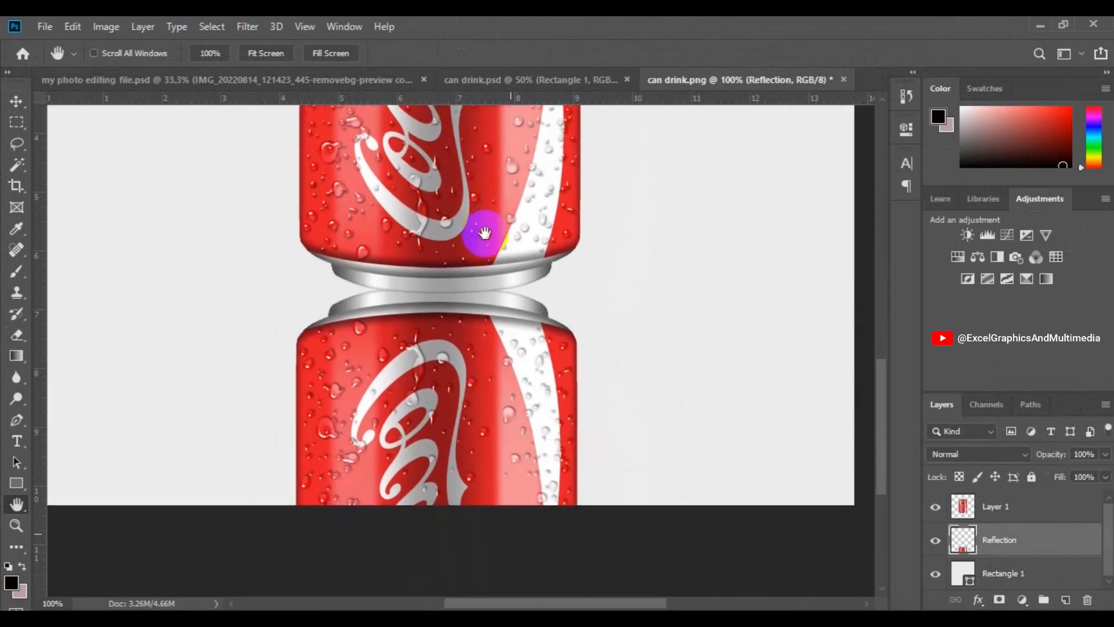
key(v)
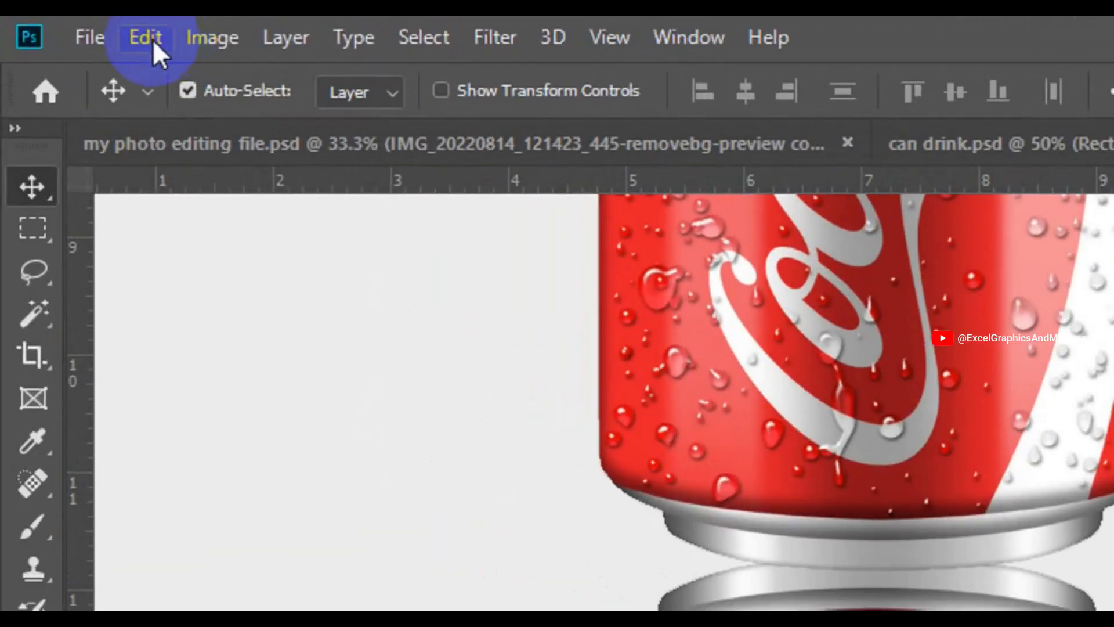
click(152, 39)
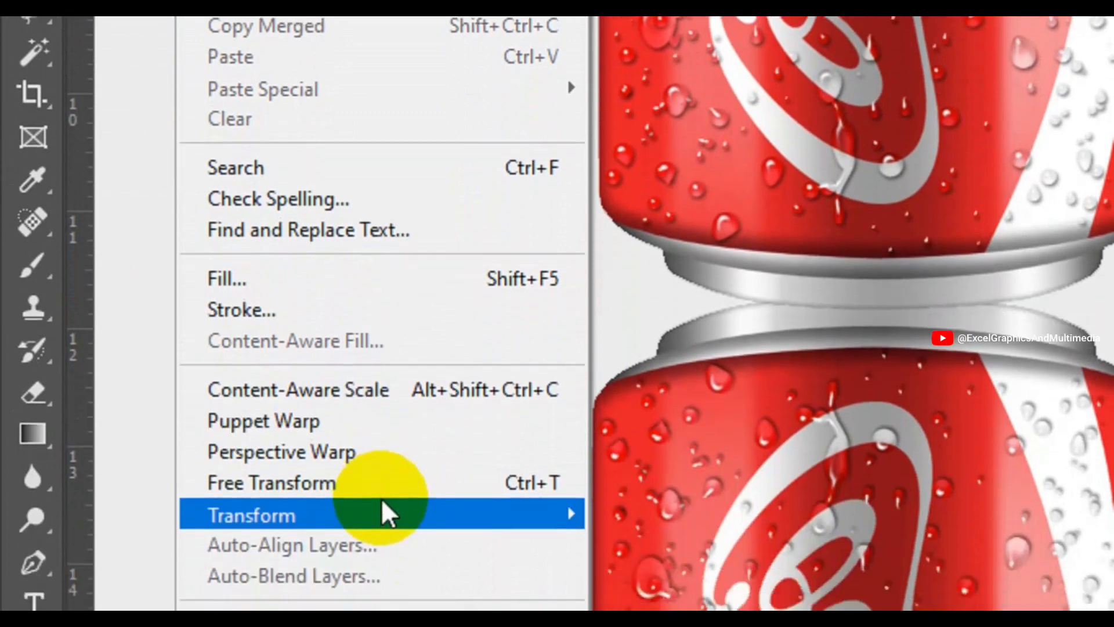
mouse_move(383, 488)
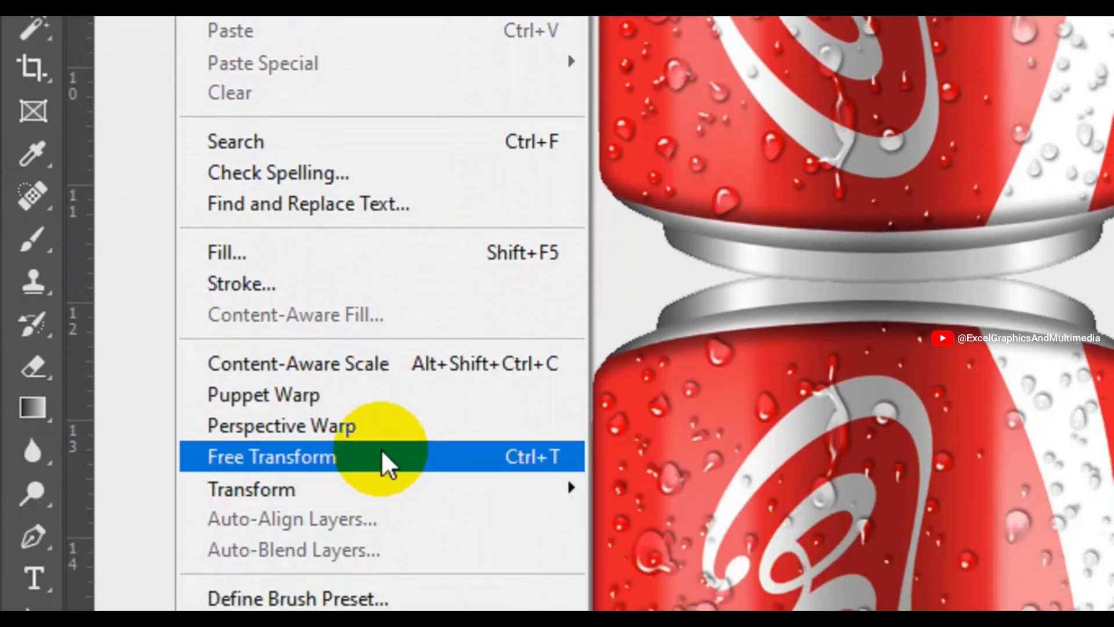
click(382, 453)
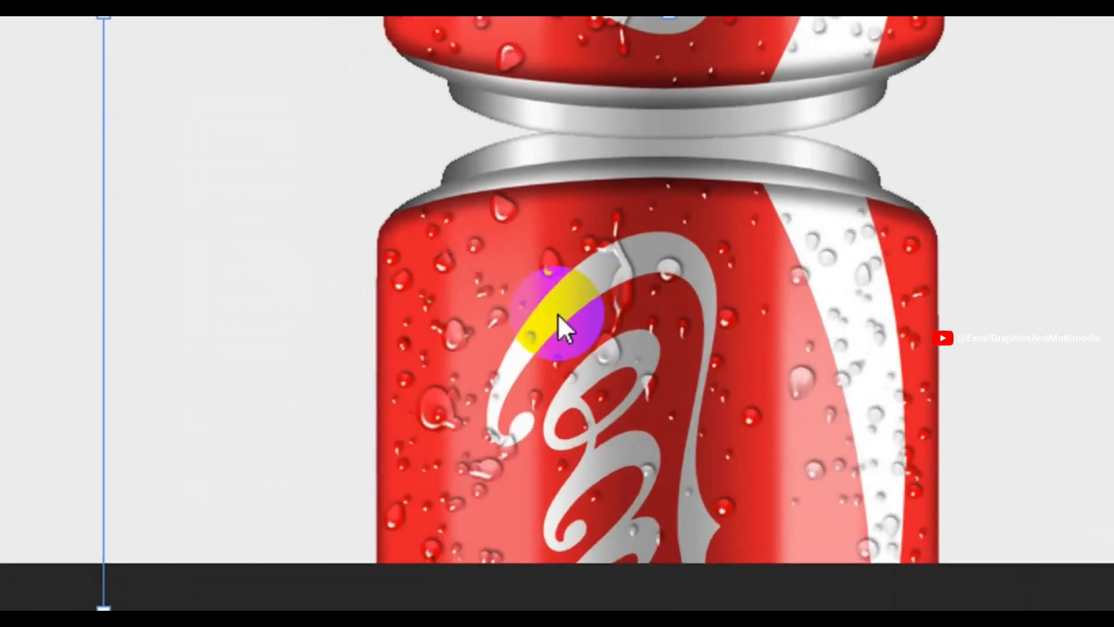
right_click(388, 382)
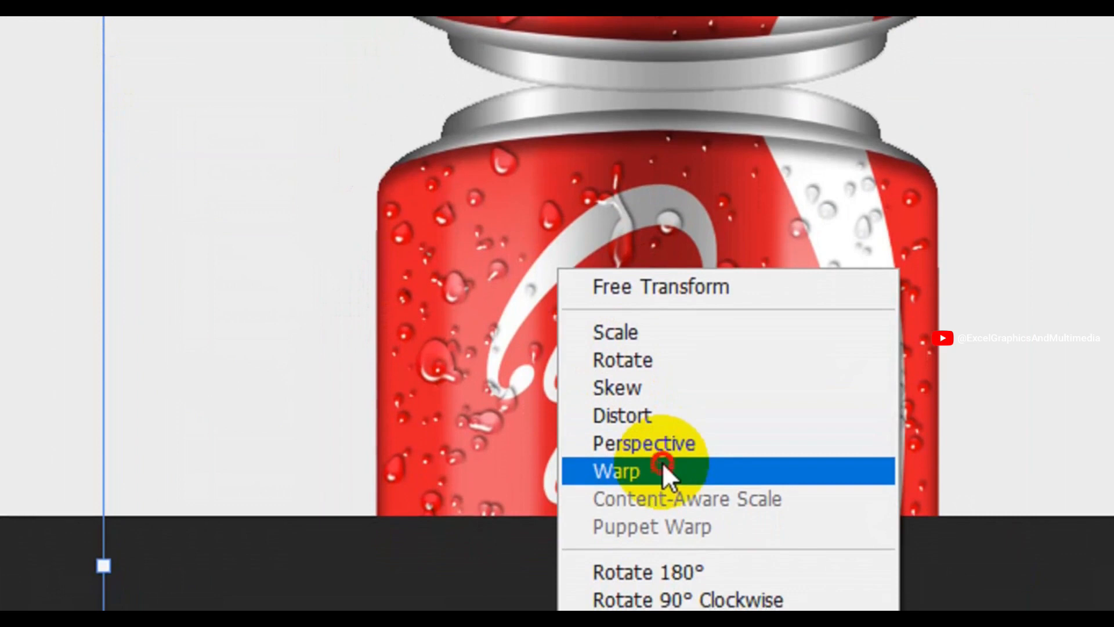
click(663, 461)
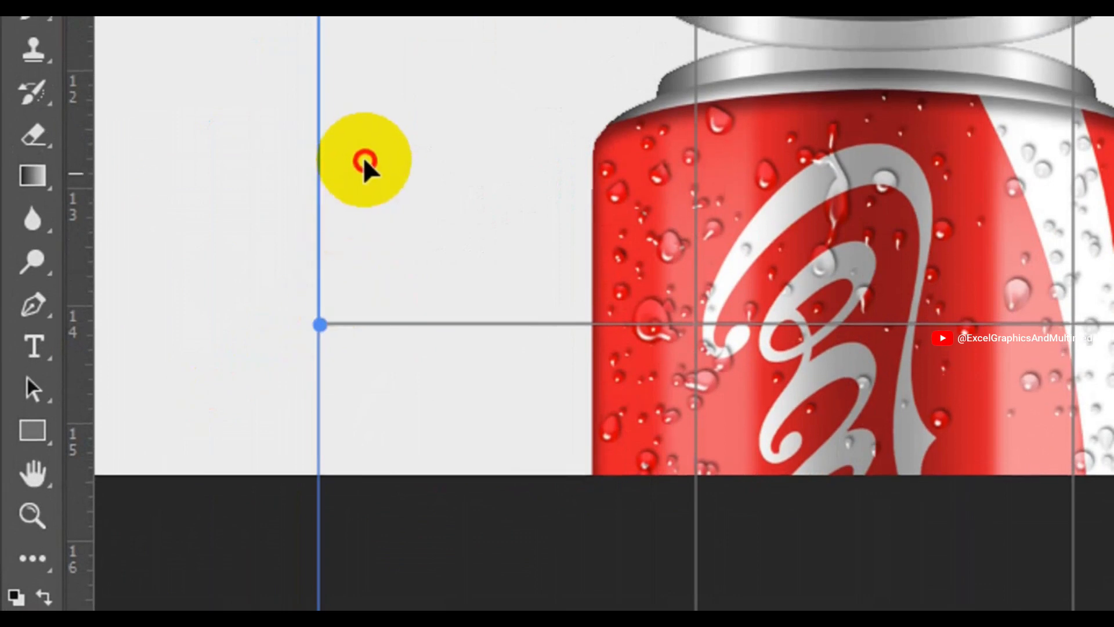
drag(320, 325, 360, 166)
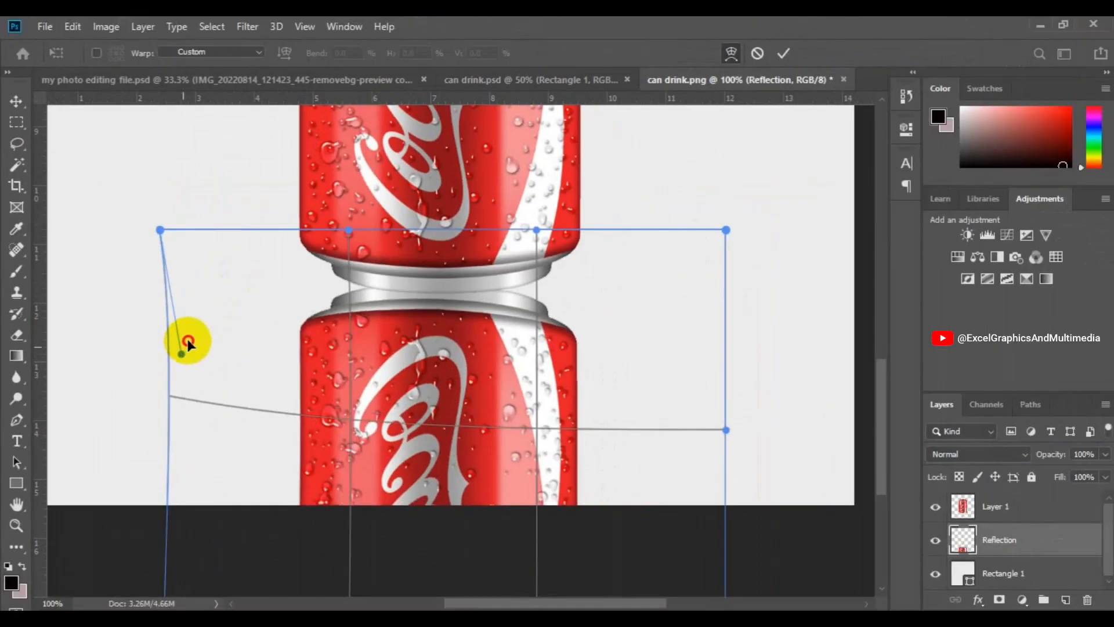
drag(187, 343, 205, 286)
drag(727, 430, 659, 262)
drag(348, 231, 351, 270)
drag(204, 286, 217, 212)
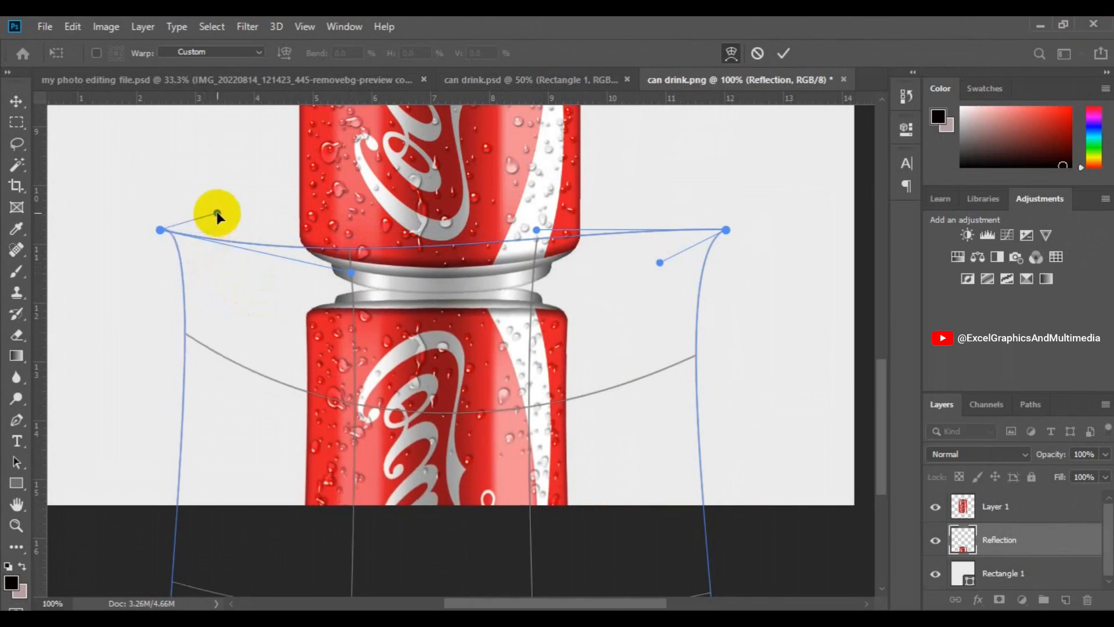
- Refine the Reflection's warp so its upper rim sits against and follows the curve of the original can's base, and apply the transformation
drag(418, 417, 418, 385)
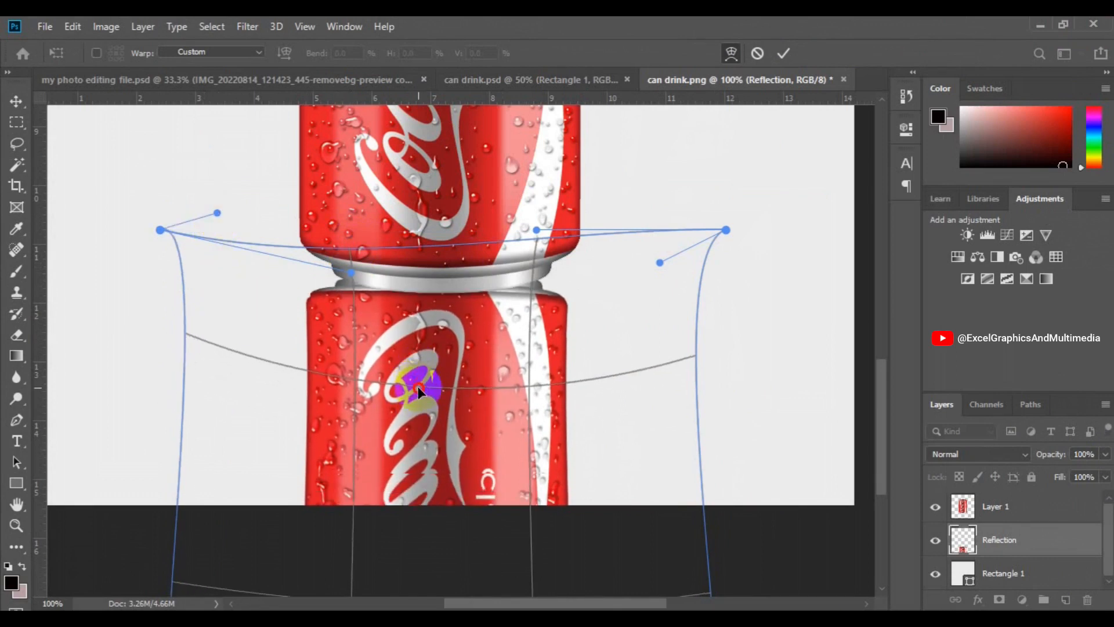
click(350, 273)
drag(350, 274, 352, 305)
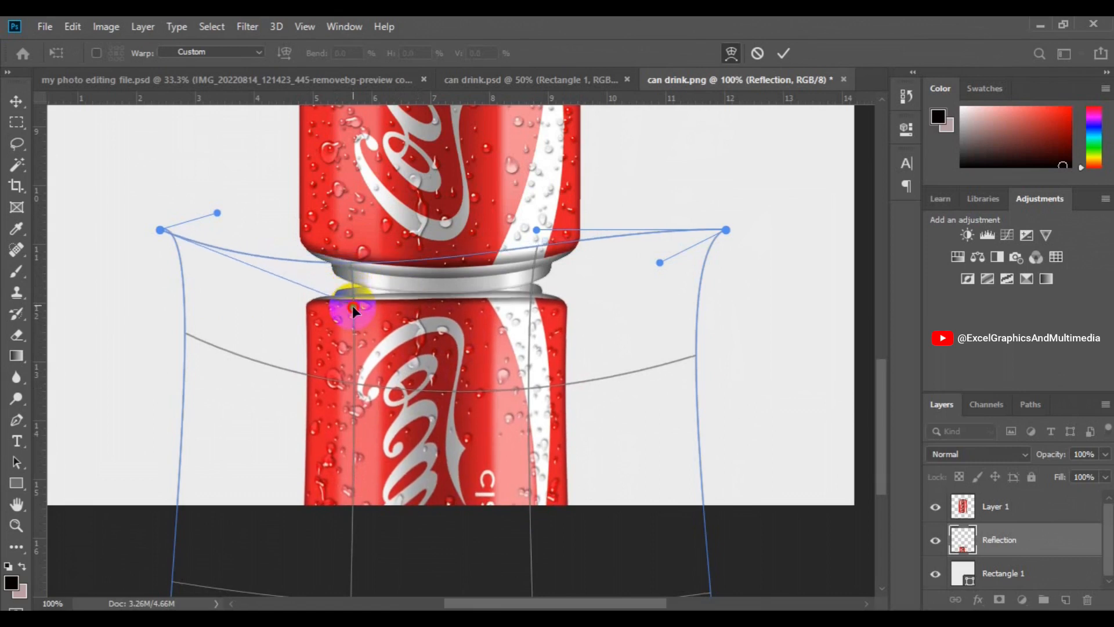
click(535, 236)
drag(535, 235, 544, 265)
drag(351, 304, 352, 296)
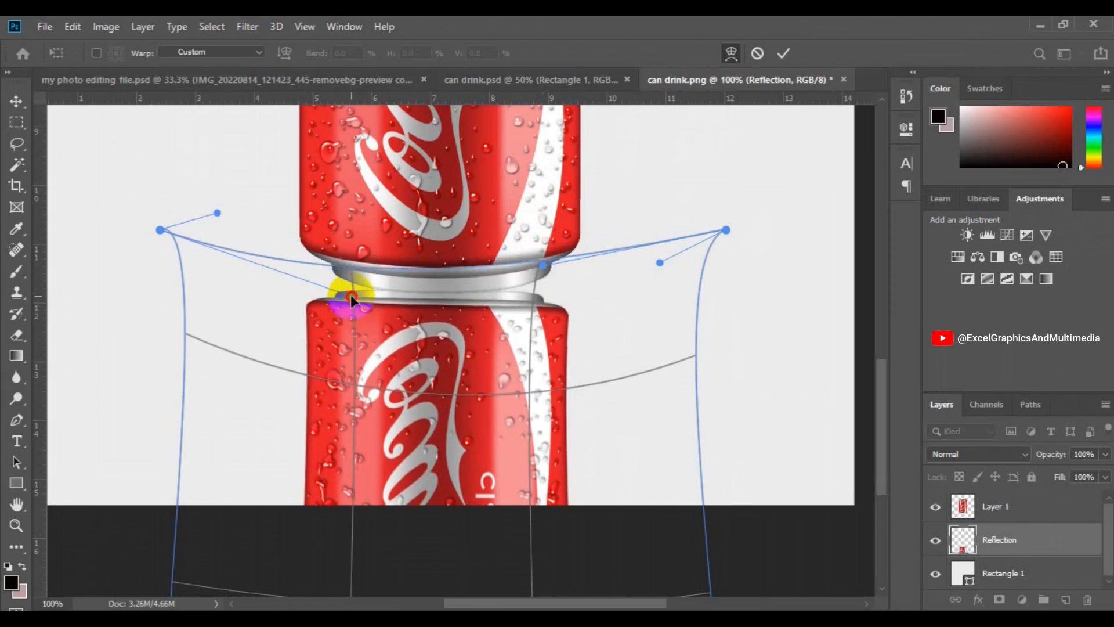
drag(583, 393, 582, 383)
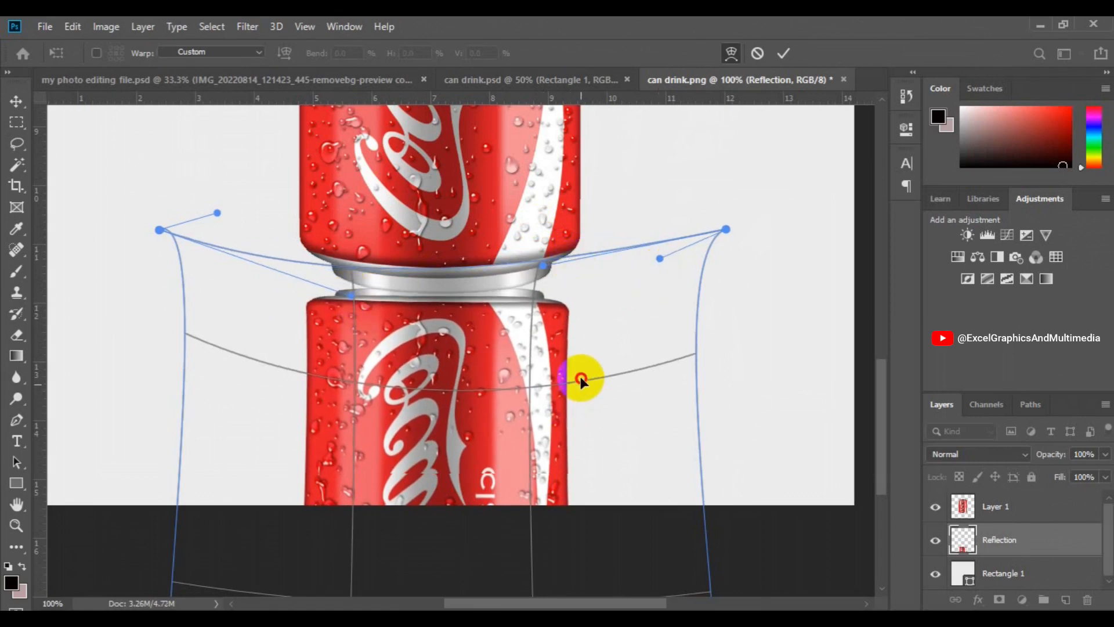
drag(541, 266, 542, 289)
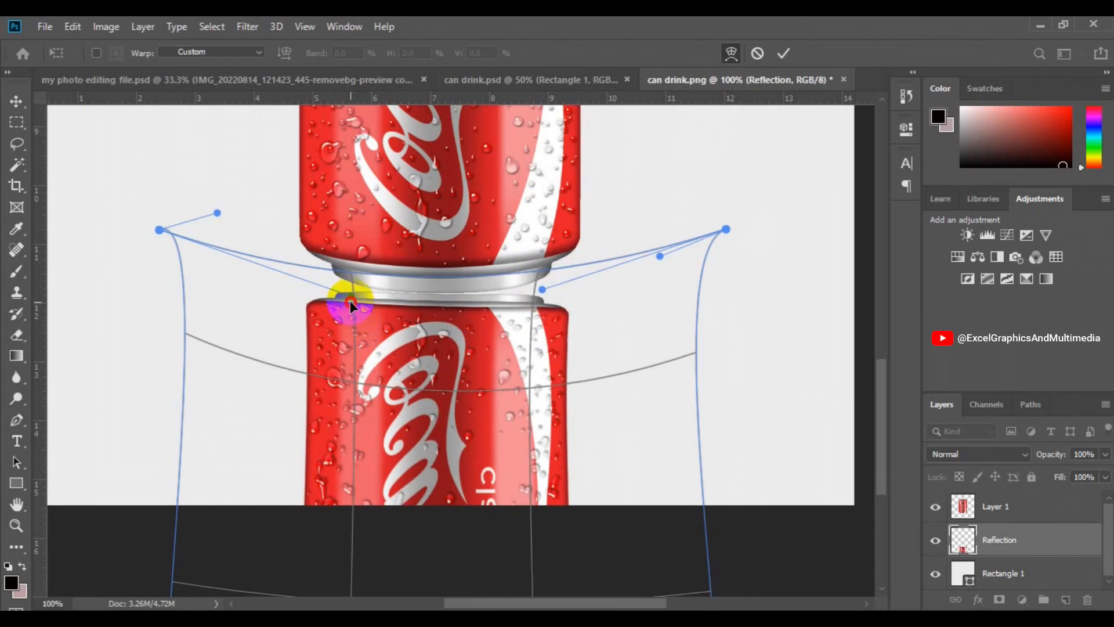
drag(349, 301, 350, 302)
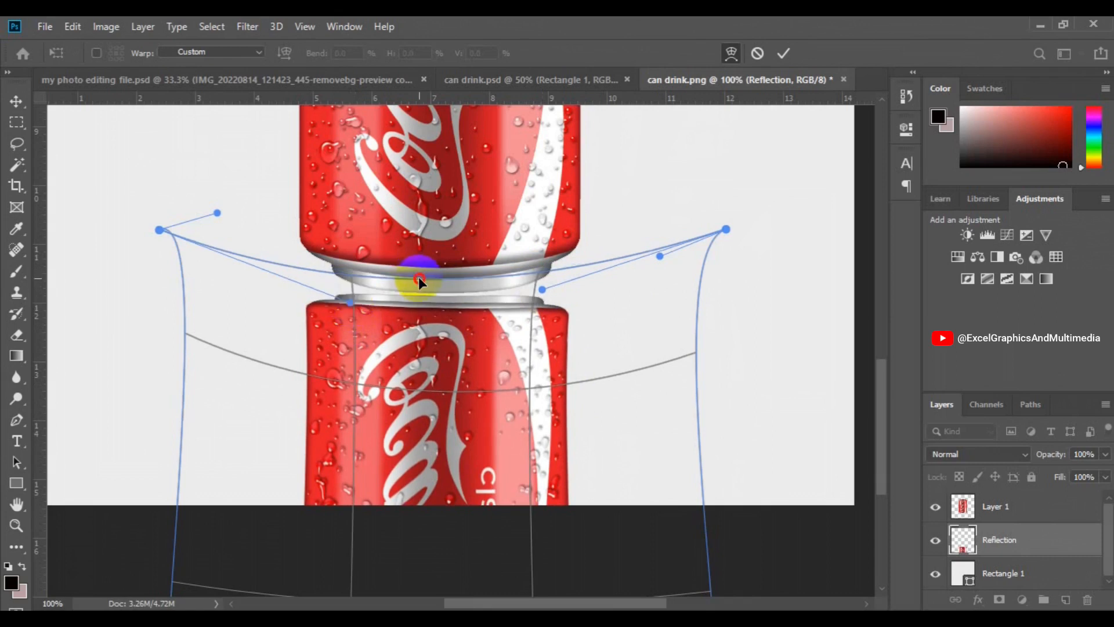
drag(420, 279, 419, 273)
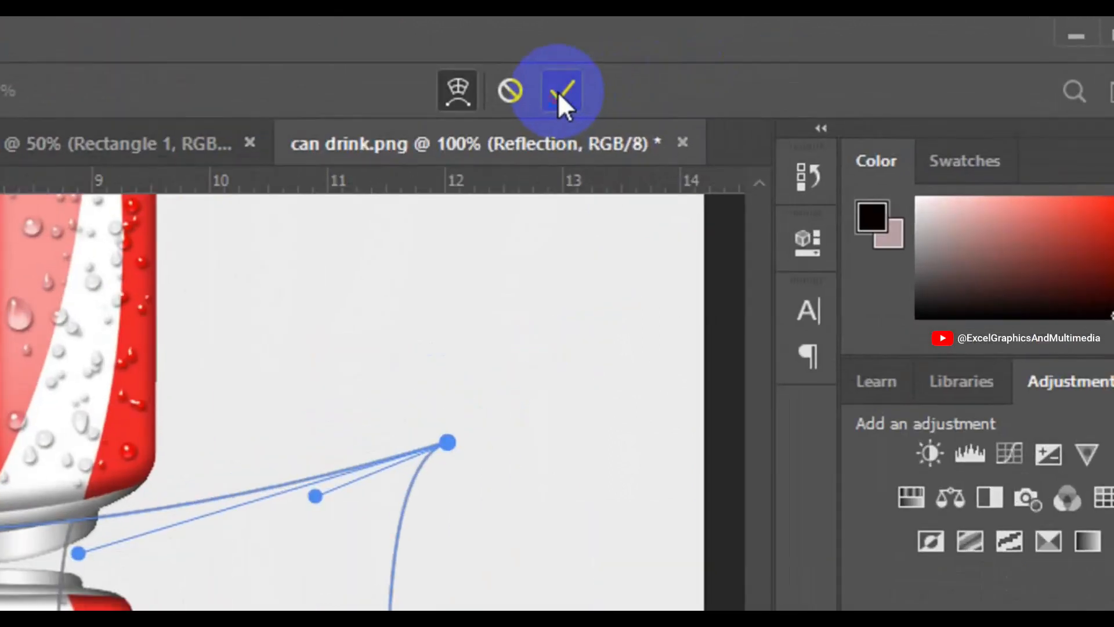
click(558, 91)
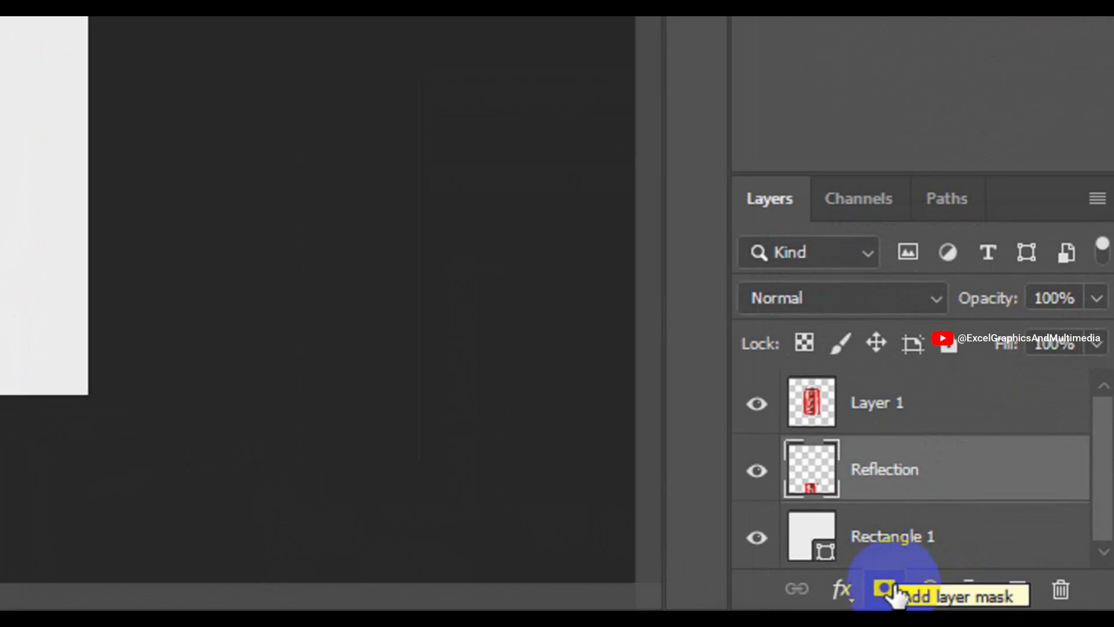
- Add a layer mask to Reflection and fill it with a linear black-to-white gradient running from the lower reflection up into the can
click(888, 588)
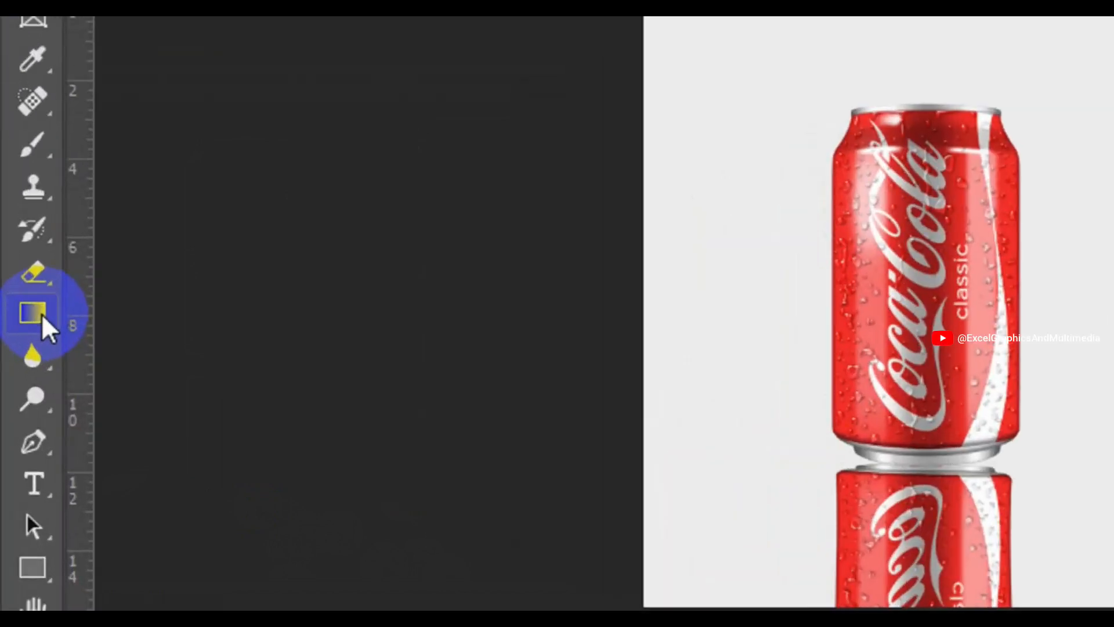
click(42, 318)
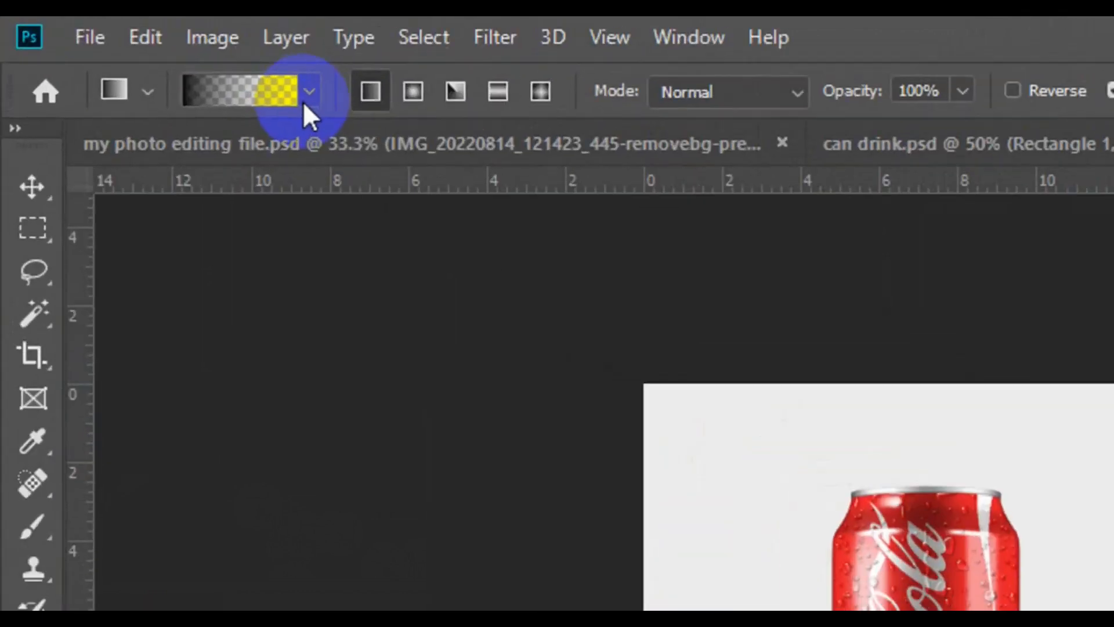
click(154, 57)
click(187, 158)
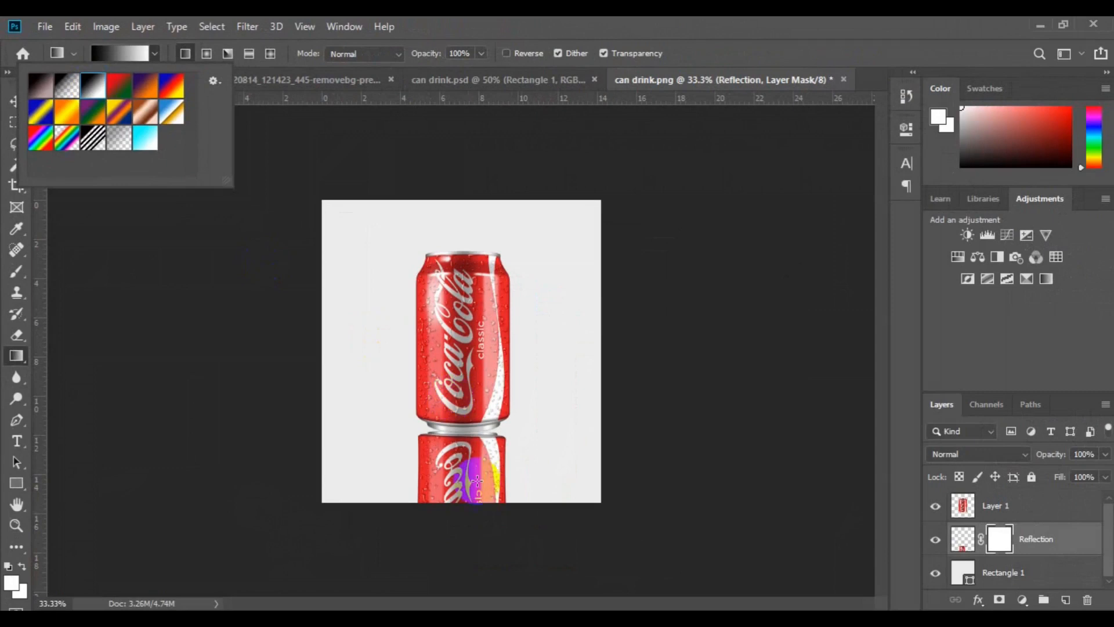
drag(474, 480, 468, 349)
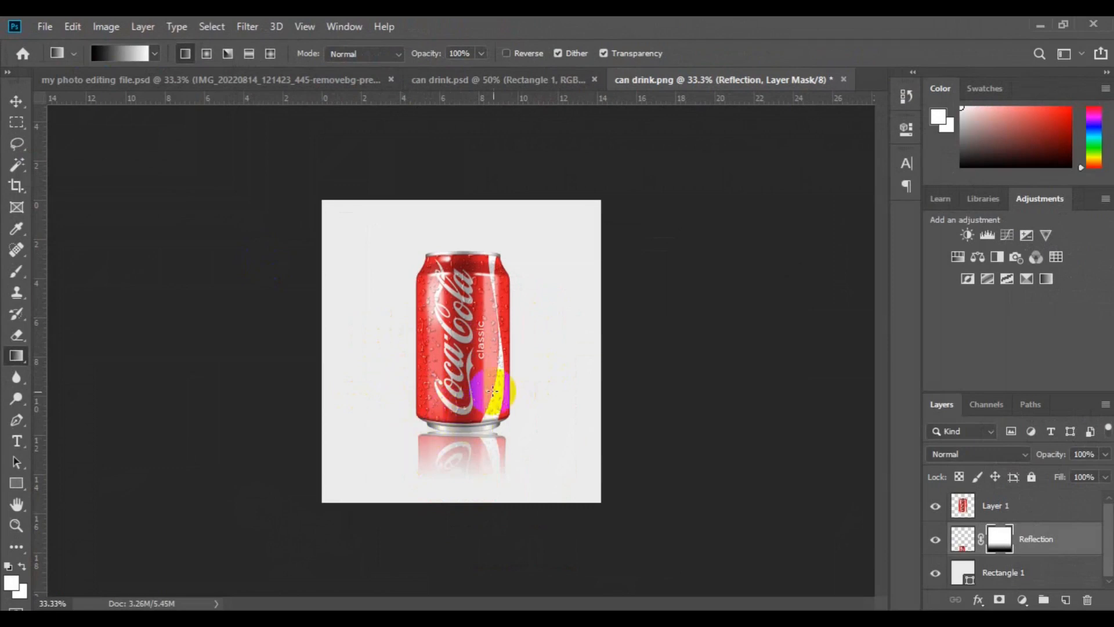
- Set the Reflection layer's opacity to 60%
click(1022, 573)
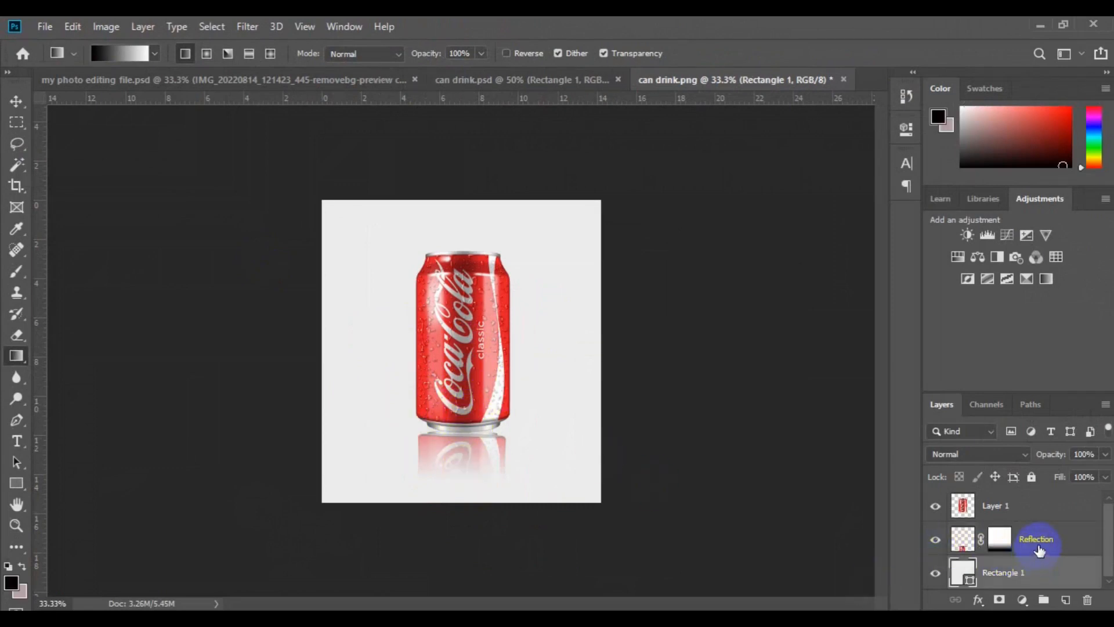
click(1036, 549)
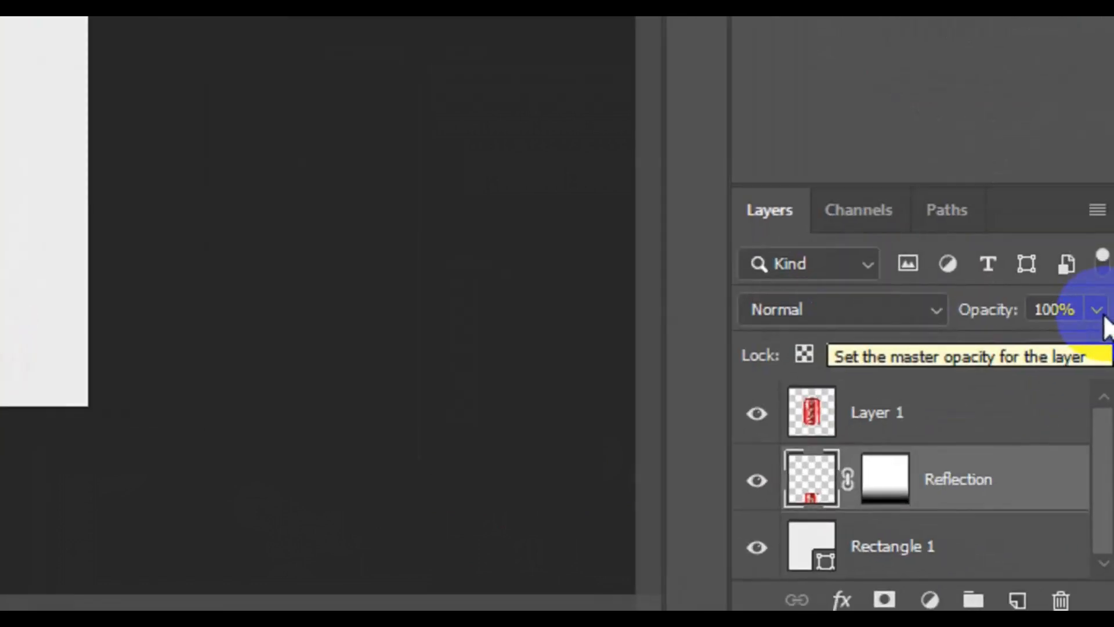
click(1107, 456)
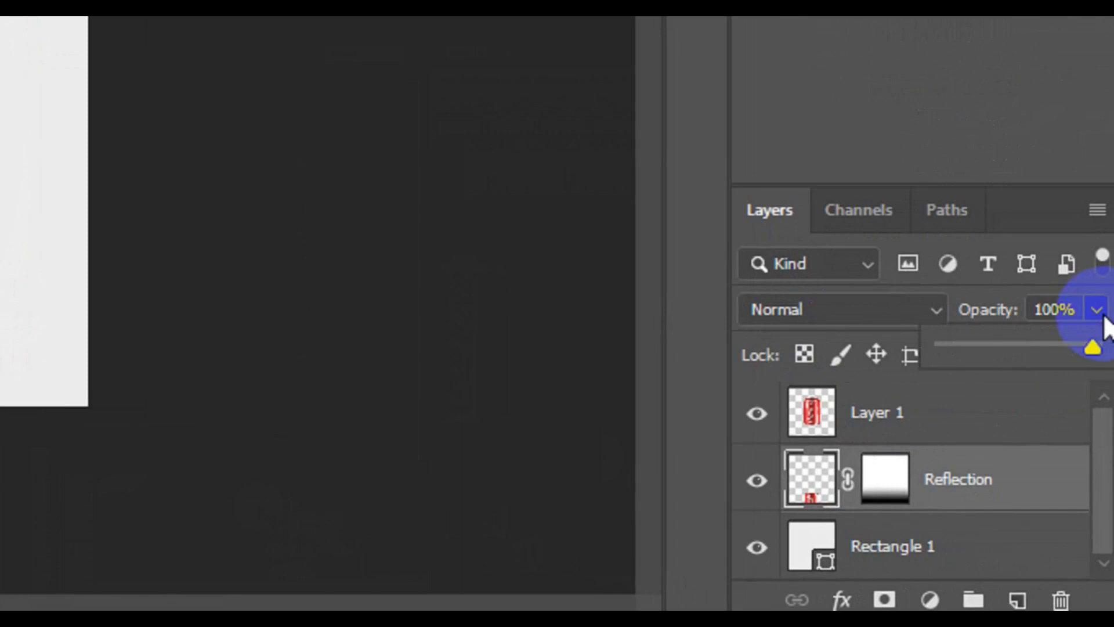
click(1046, 343)
drag(1047, 342, 1042, 342)
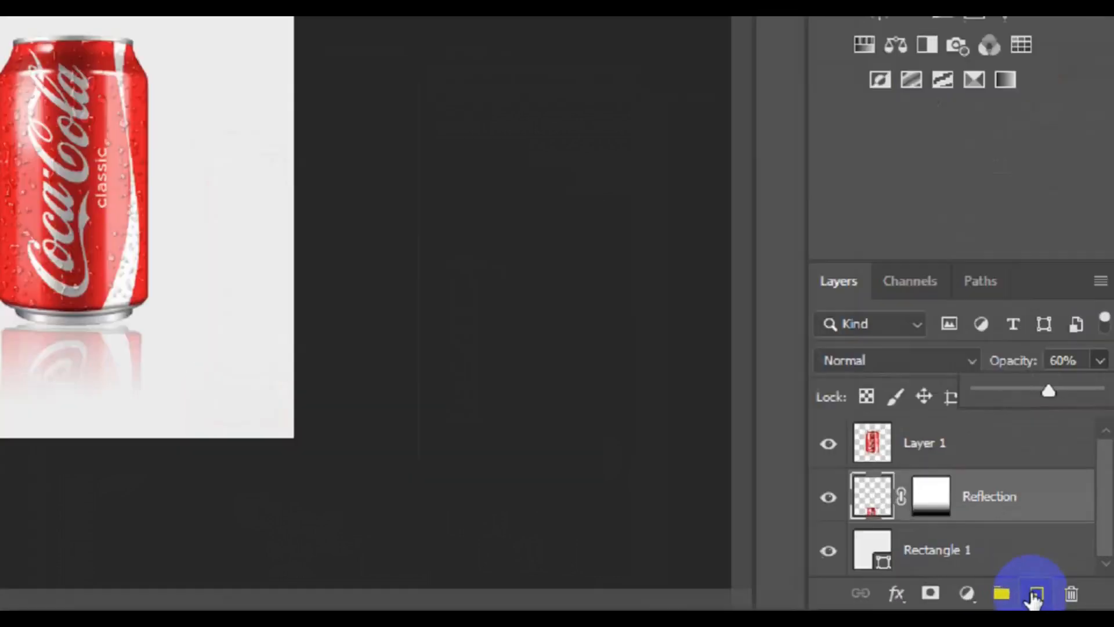
- Create a new layer between Layer 1 and Reflection and paint a black shadow spot at the can's base with a soft 400 px brush
click(1015, 590)
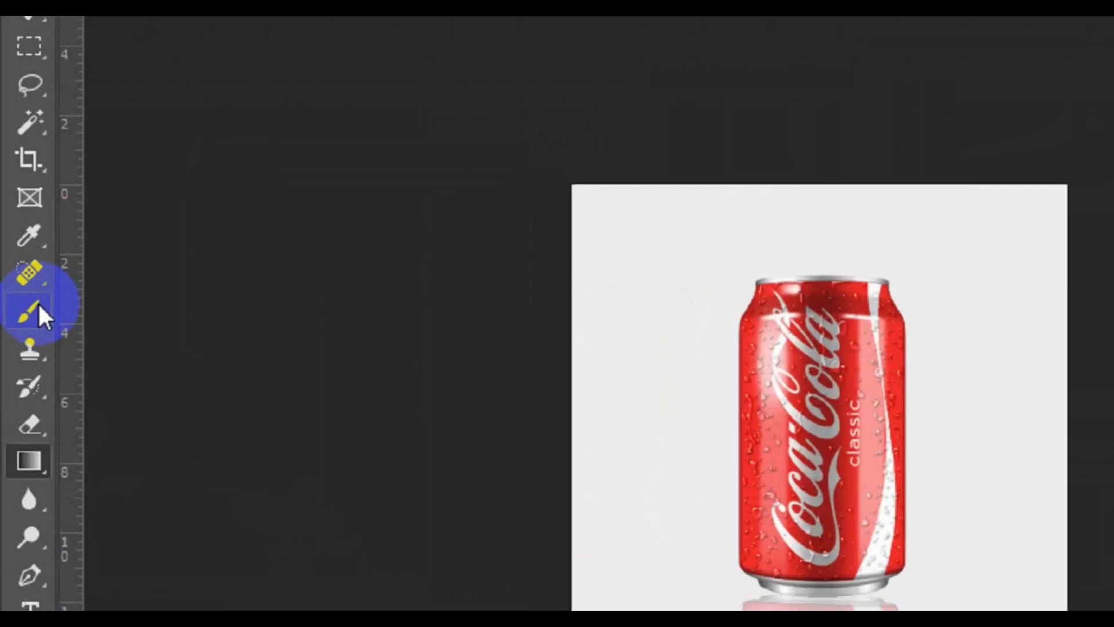
right_click(22, 272)
click(142, 320)
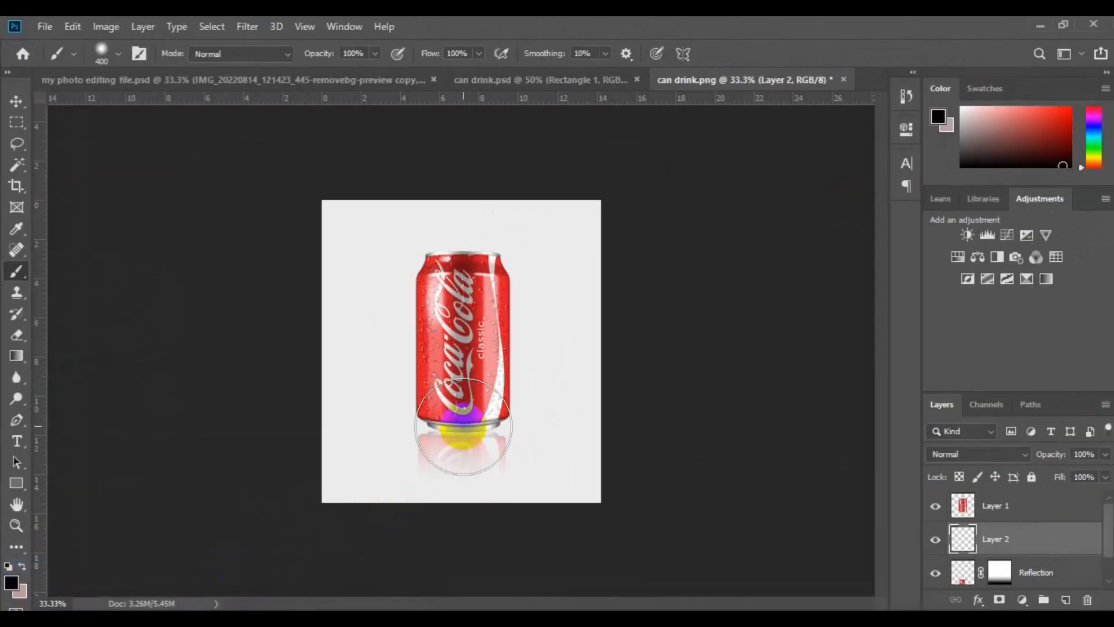
click(463, 427)
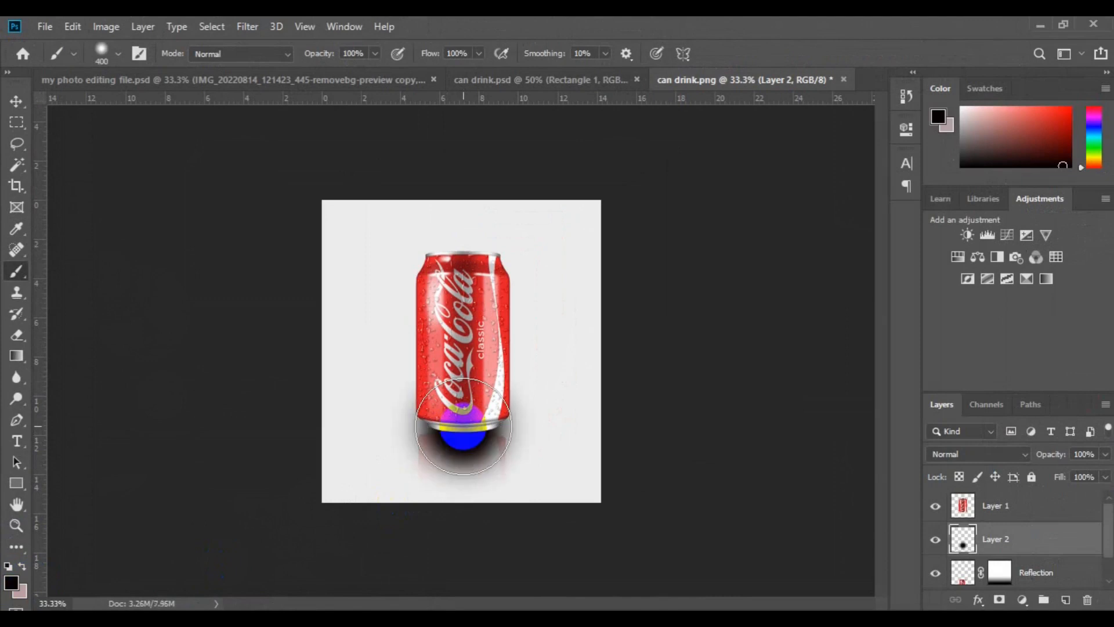
click(463, 426)
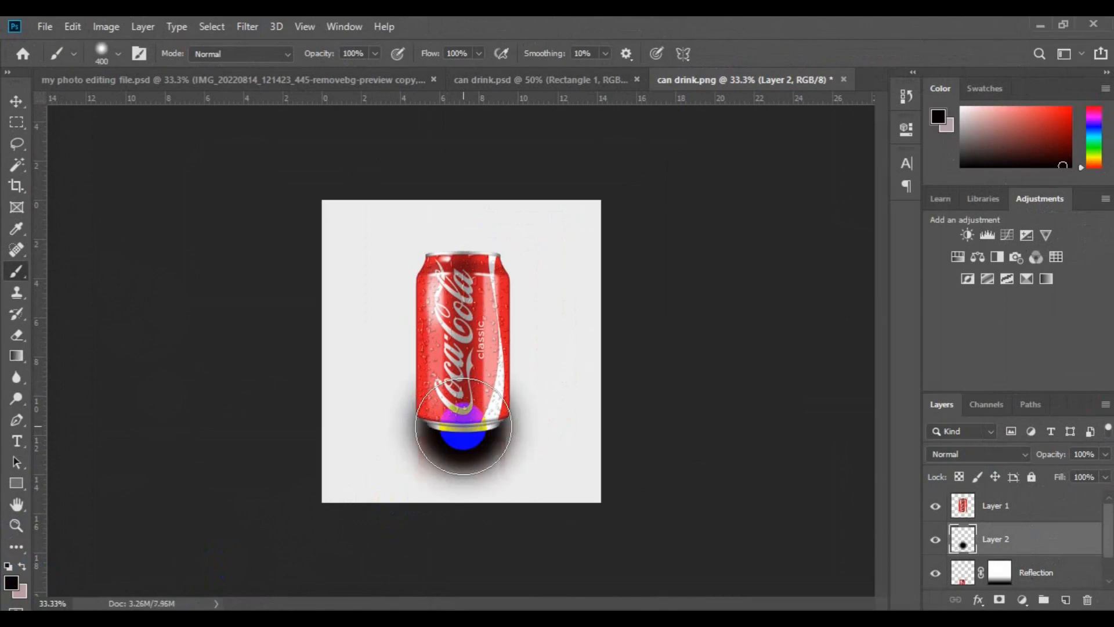
key(v)
drag(464, 427, 465, 432)
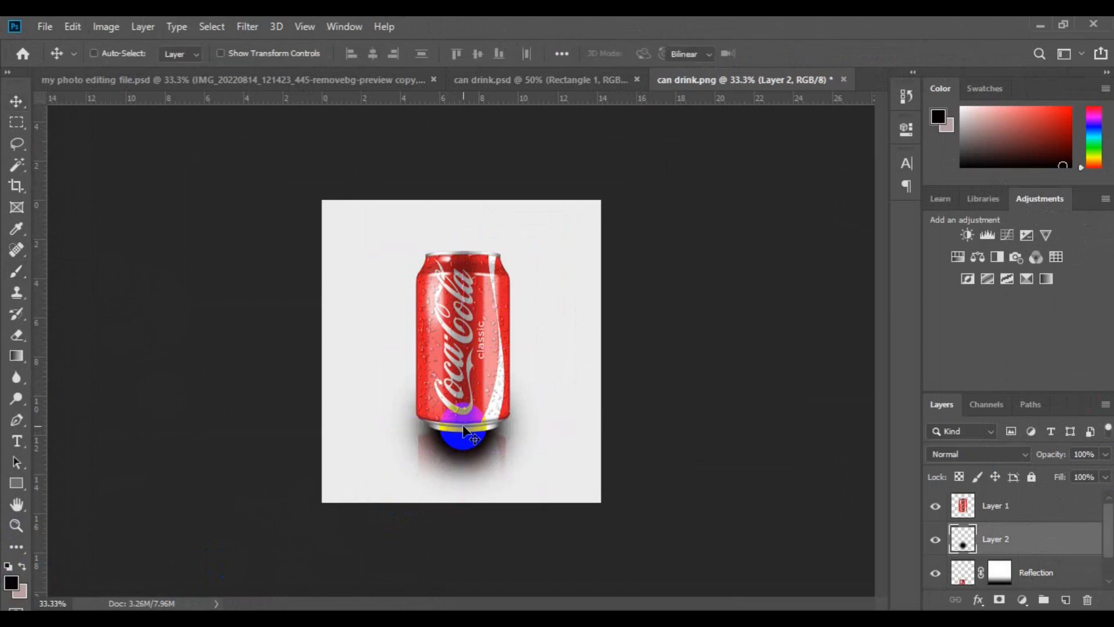
- Squash the black shadow spot on Layer 2 to about 15% height and place it as a thin ellipse under the can's base
key(ctrl+t)
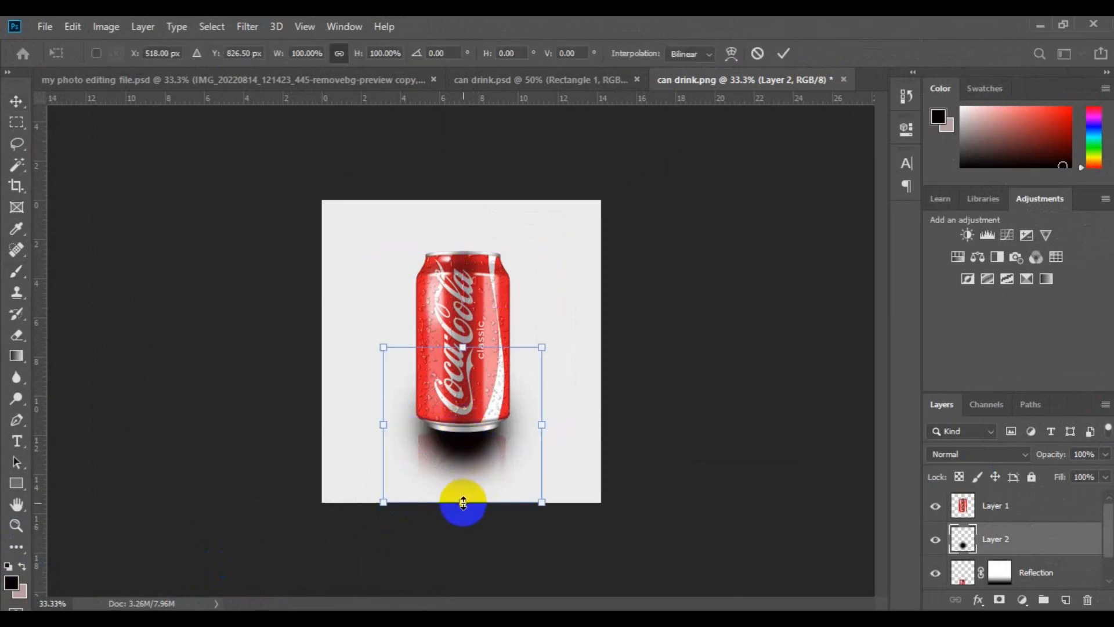
drag(463, 502, 478, 426)
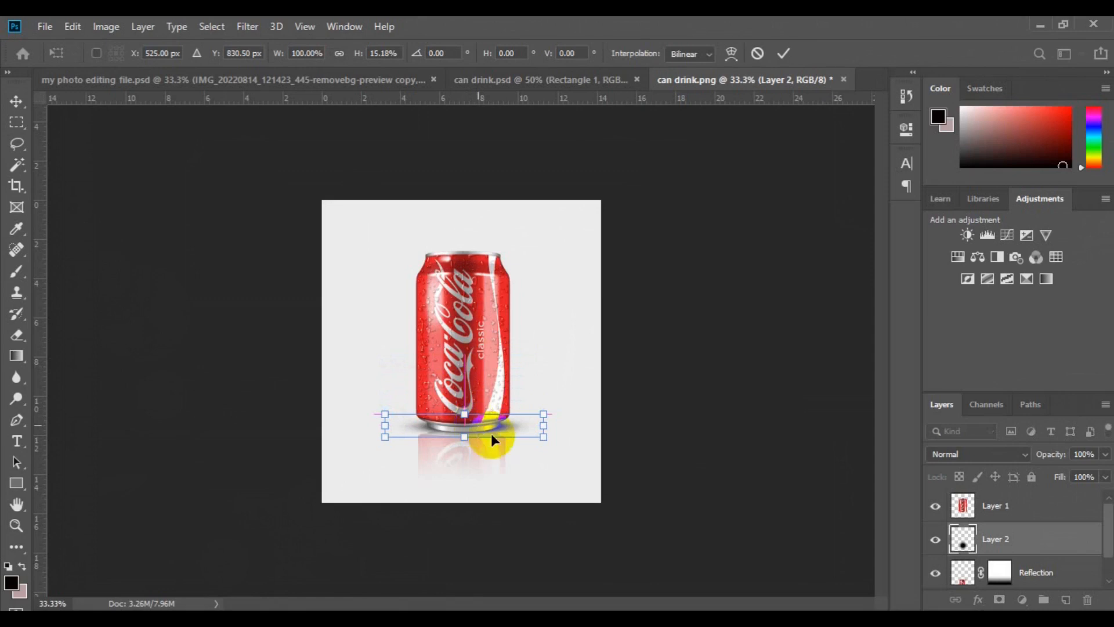
key(Return)
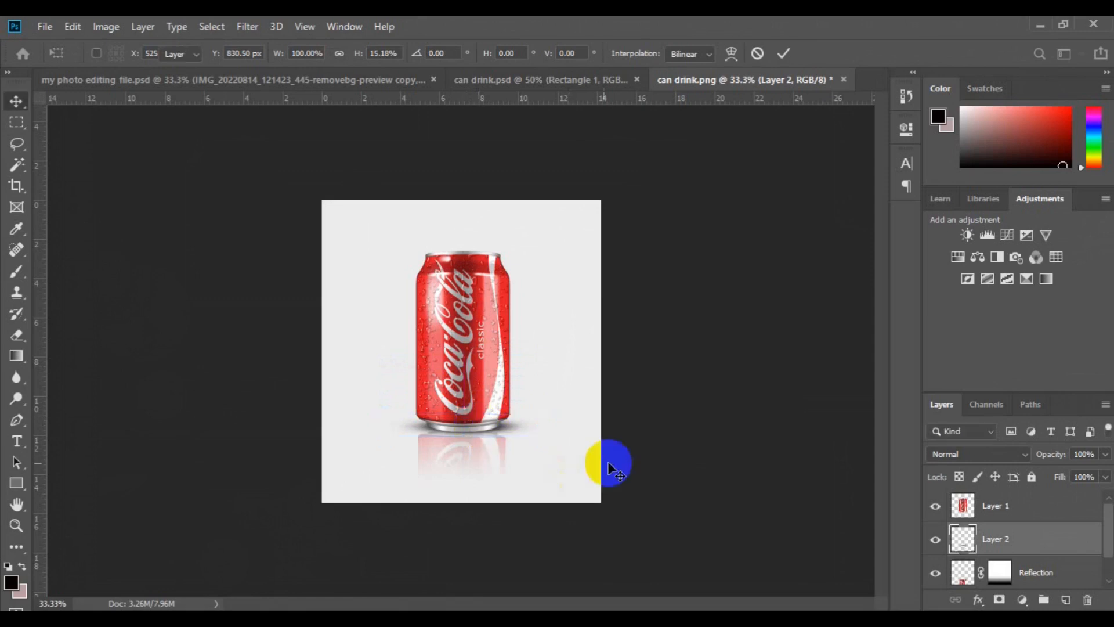
- Center the Layer 2 shadow horizontally on the canvas using a full-canvas selection, and deselect
key(ctrl+a)
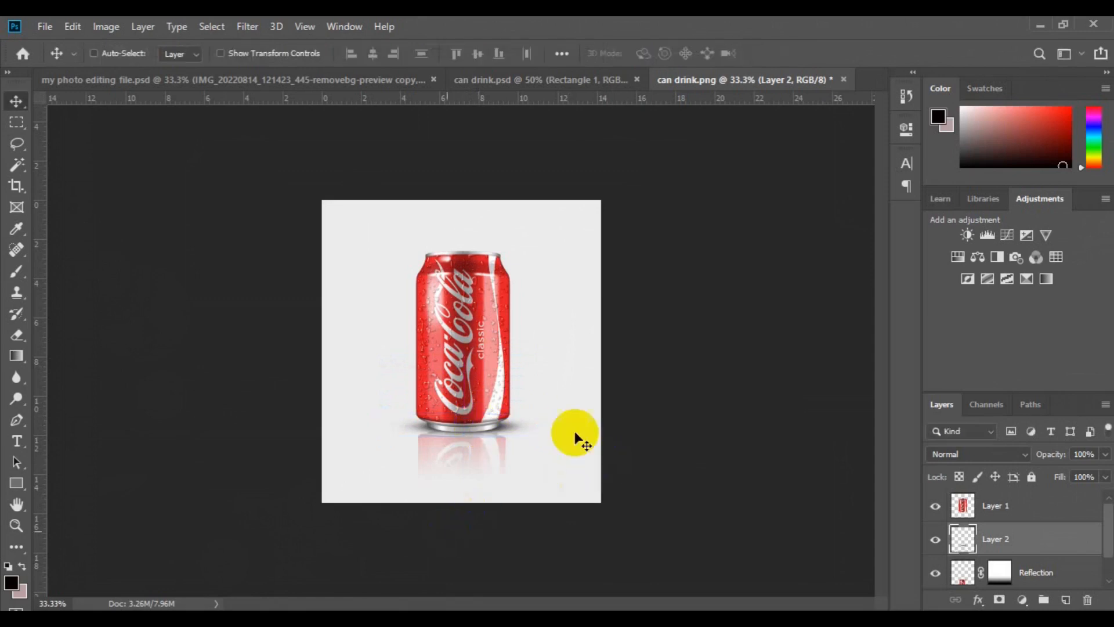
click(377, 58)
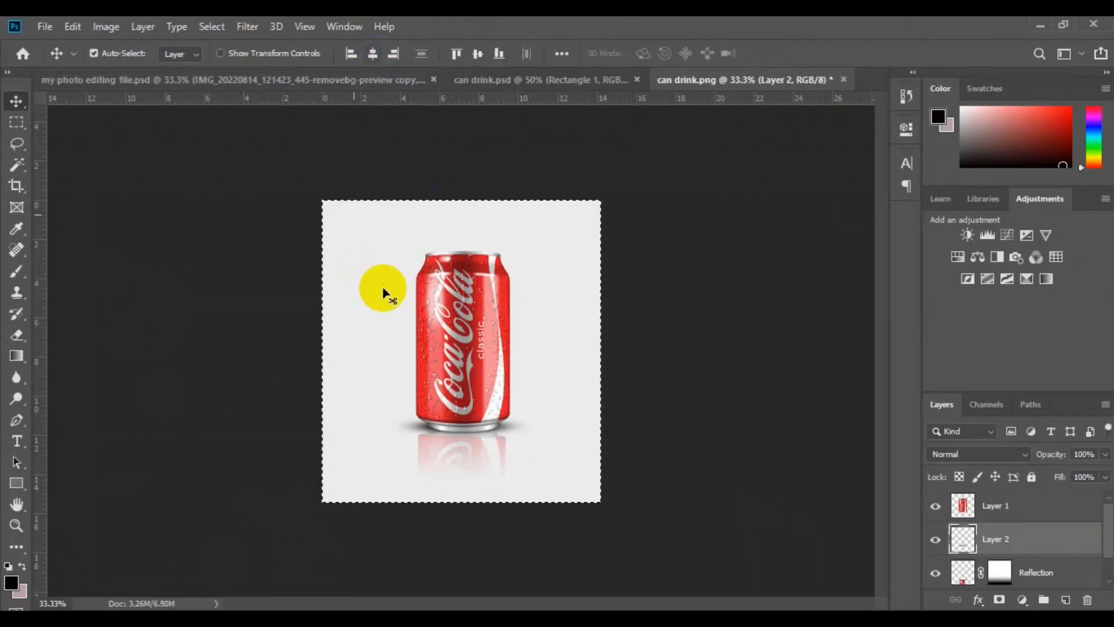
click(218, 30)
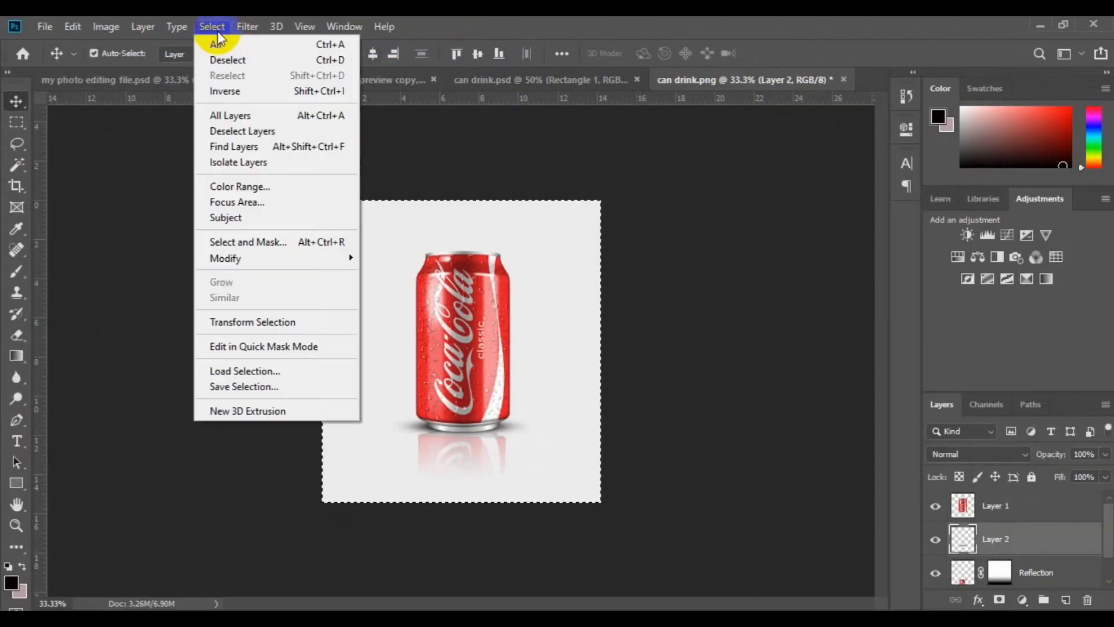
click(258, 61)
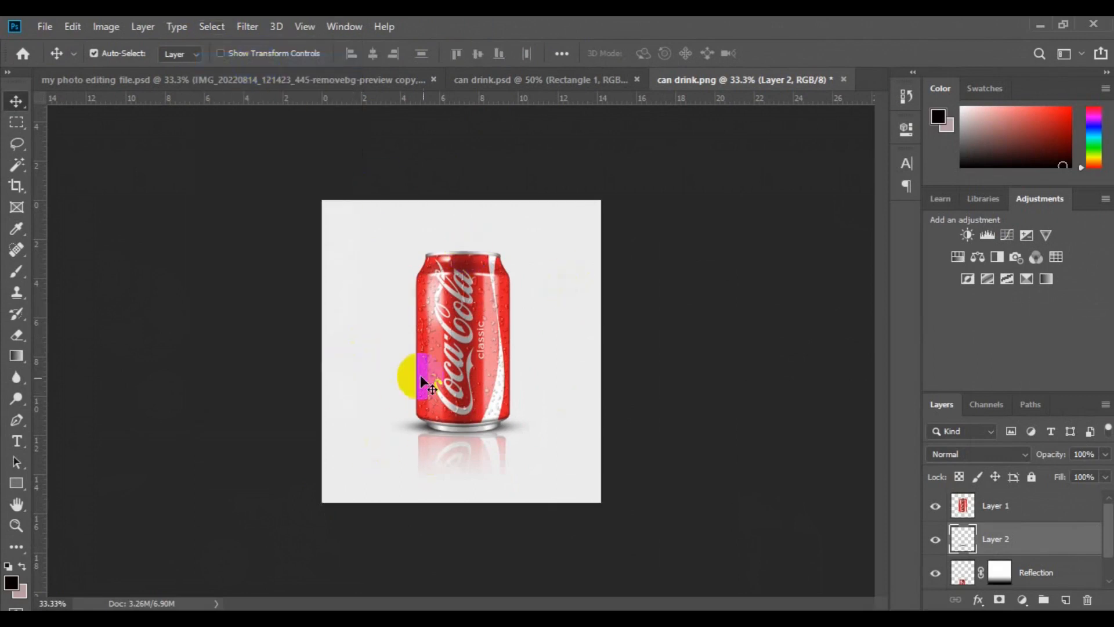
- Apply a Gaussian Blur with a 9.4-pixel radius to the Layer 2 shadow
click(243, 26)
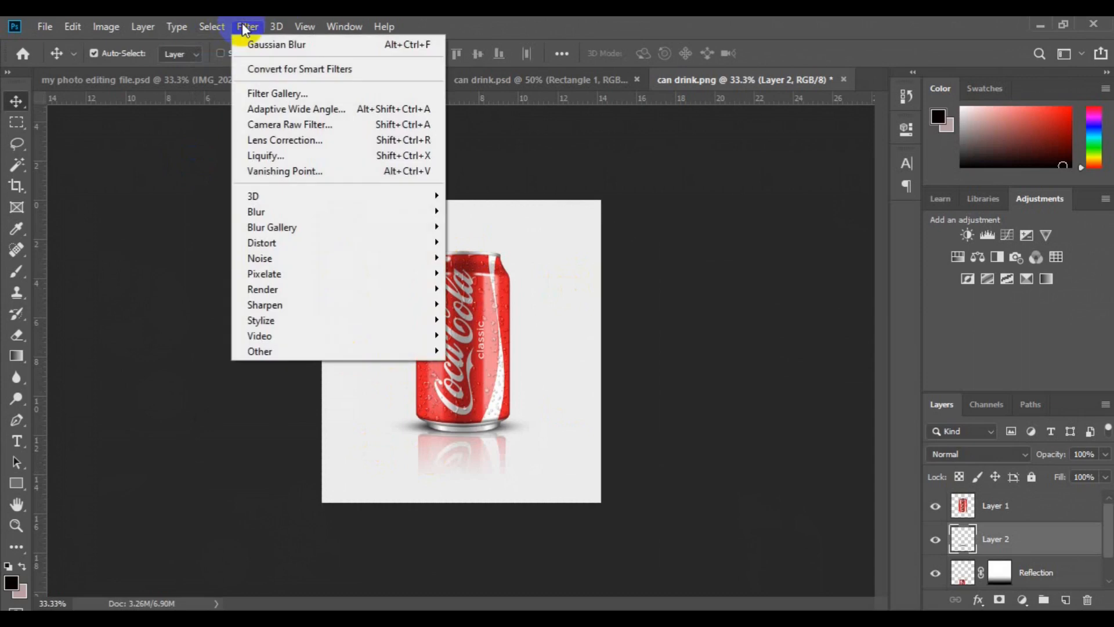
mouse_move(318, 217)
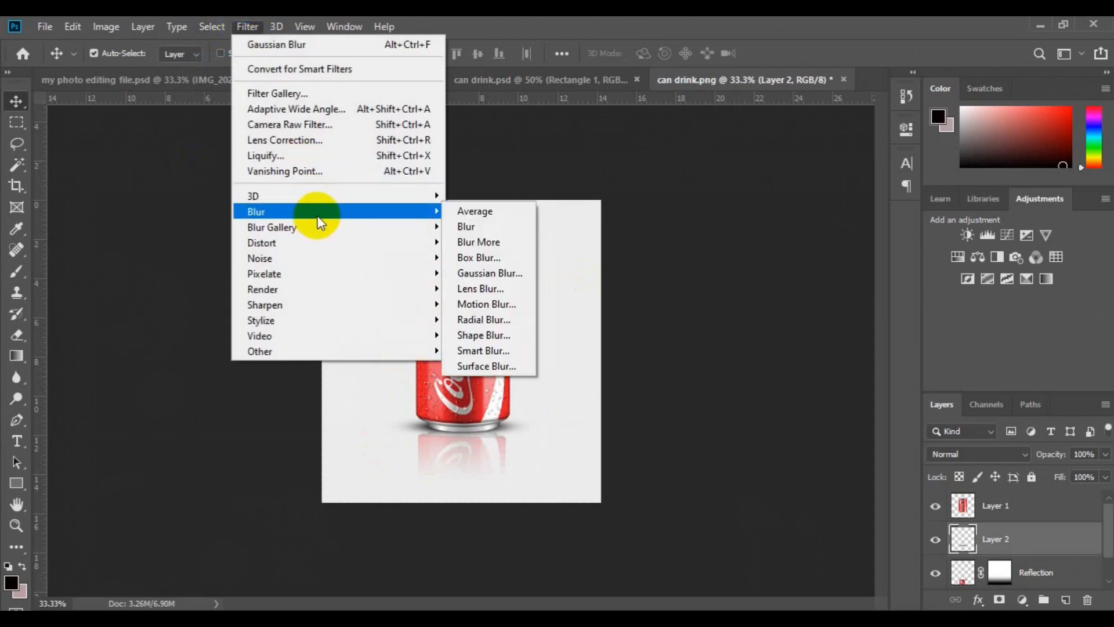
click(496, 274)
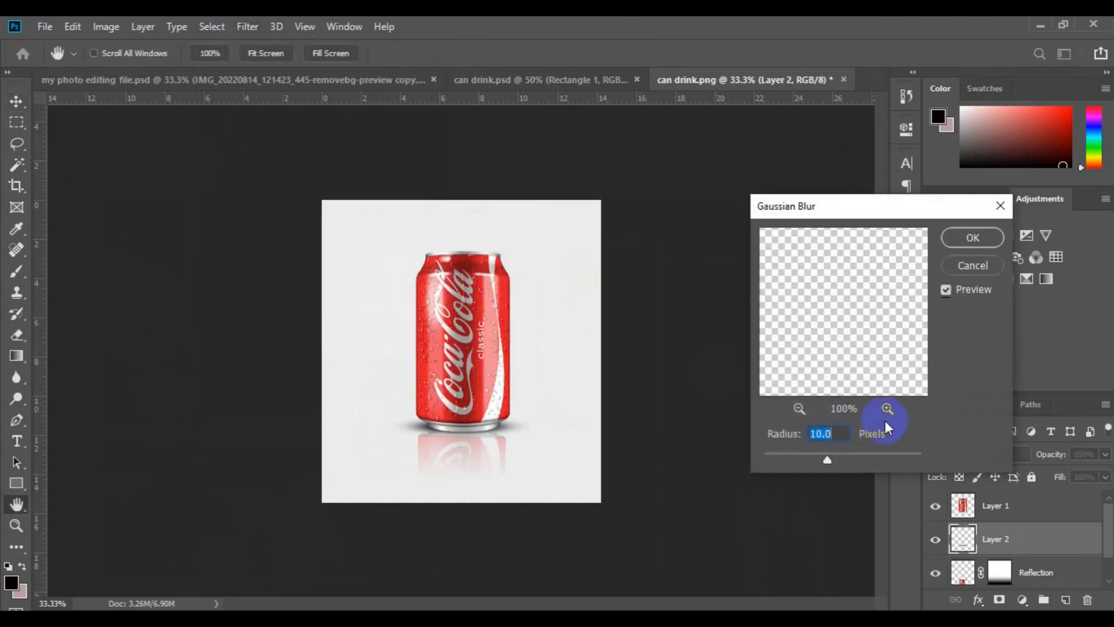
drag(827, 460, 825, 460)
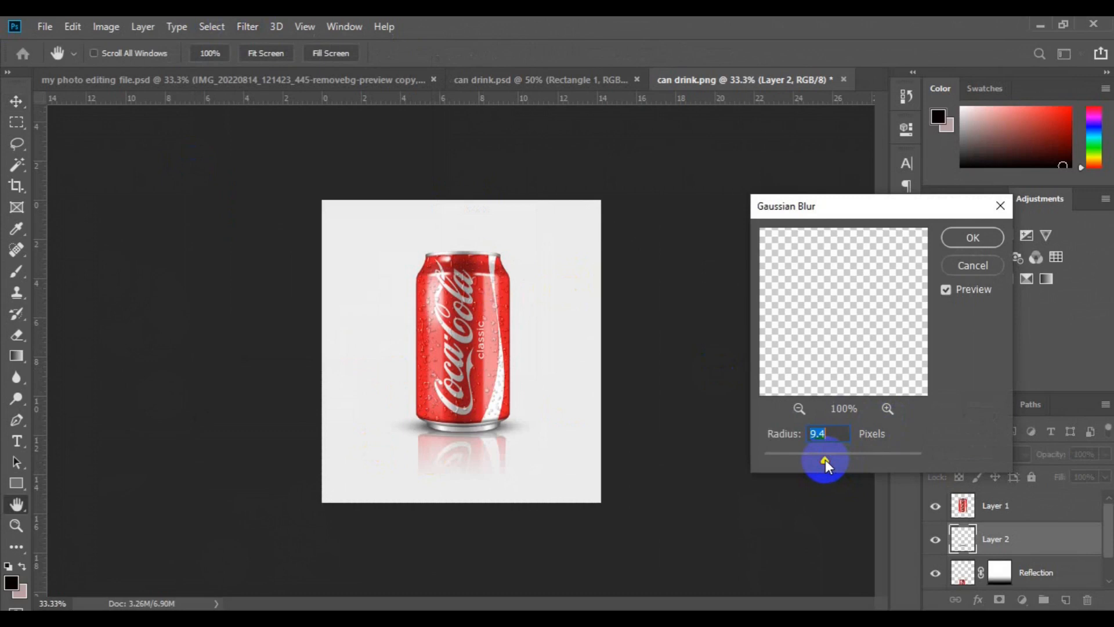
click(963, 246)
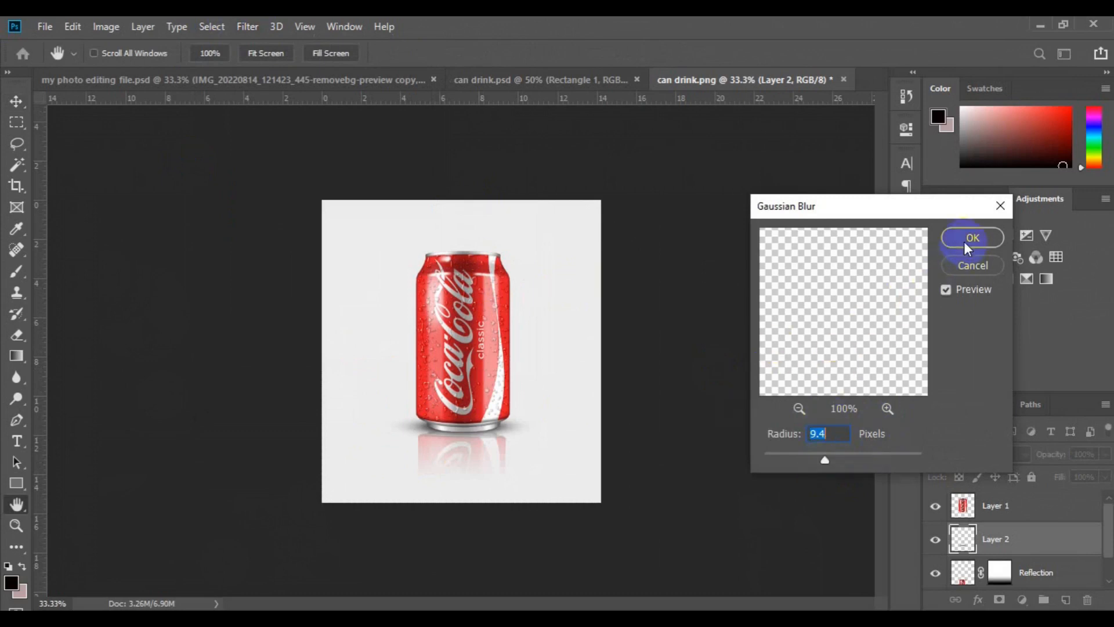
click(963, 242)
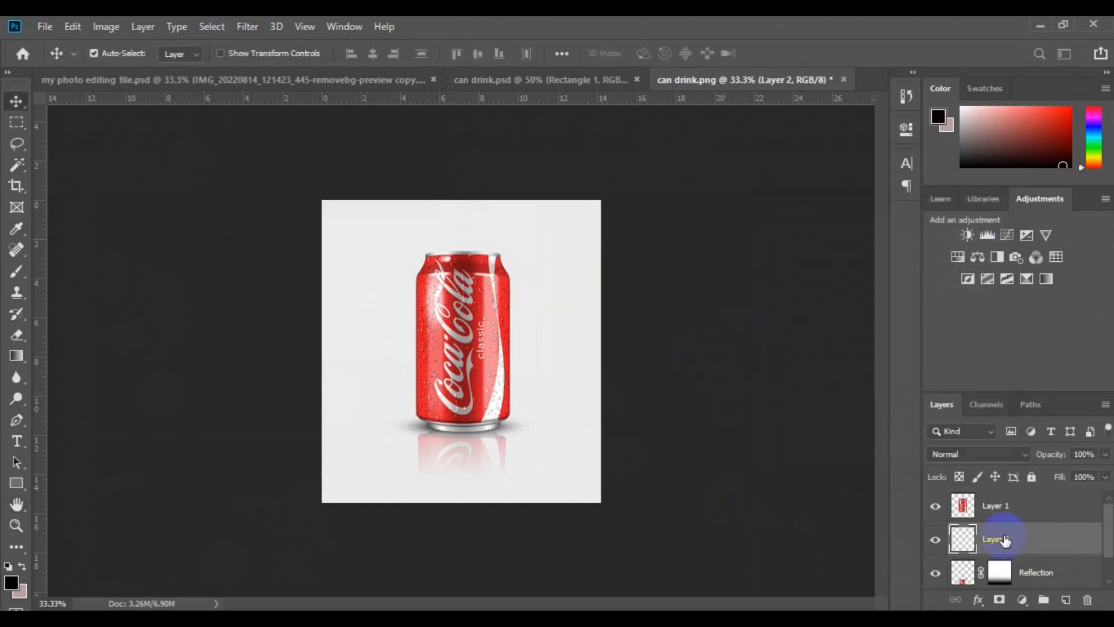
- Add a linear cyan-to-white Gradient Overlay to the Rectangle 1 background layer
scroll(1107, 569, down, 1)
click(1054, 570)
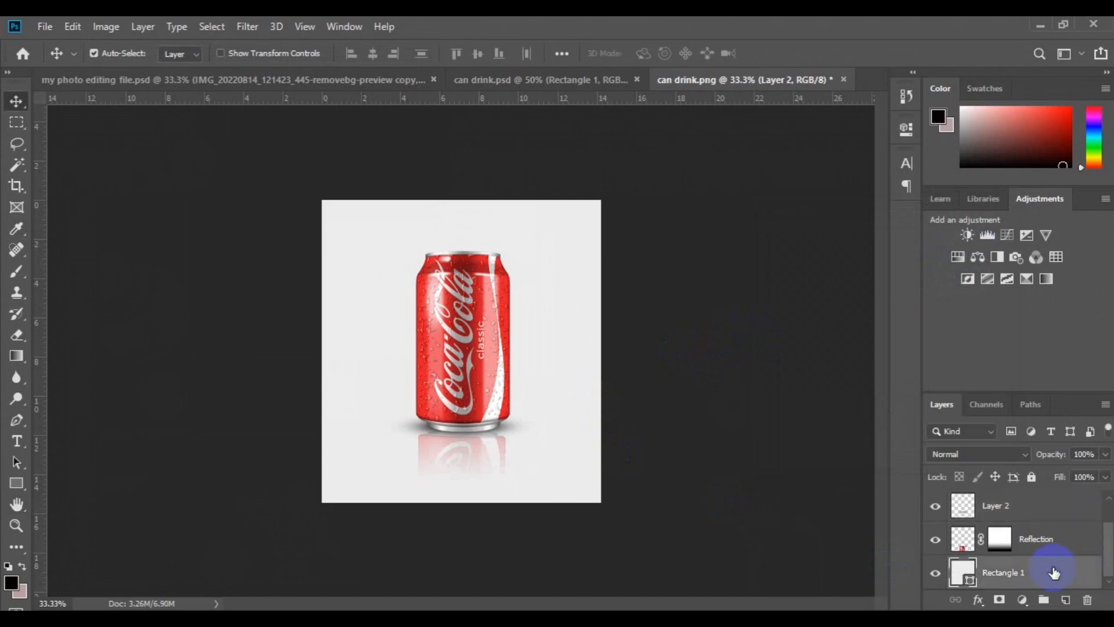
right_click(1054, 572)
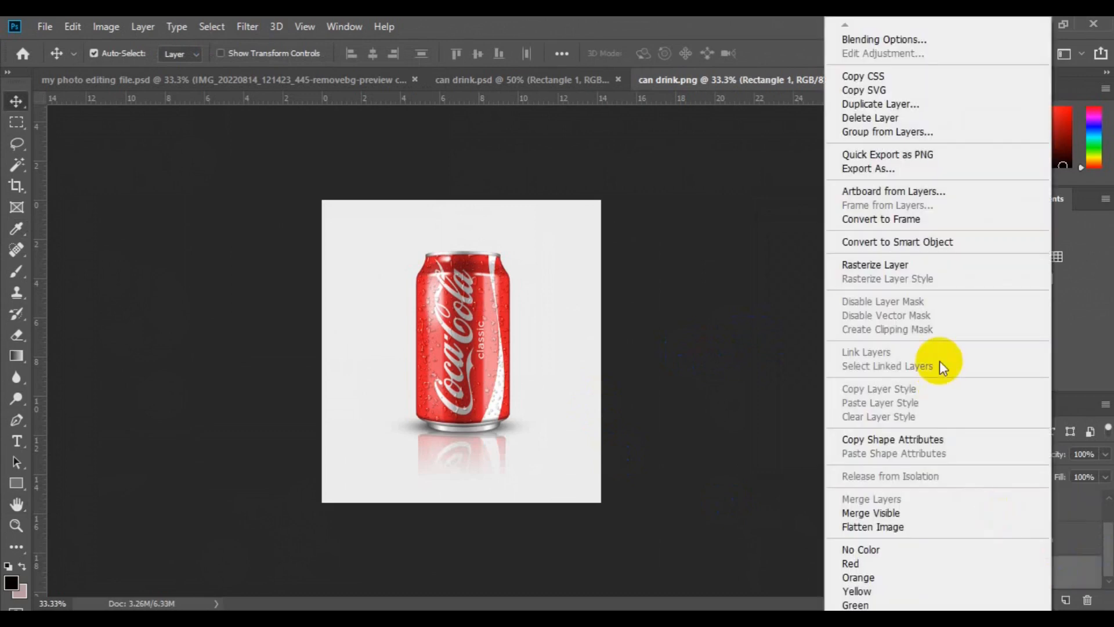
click(885, 39)
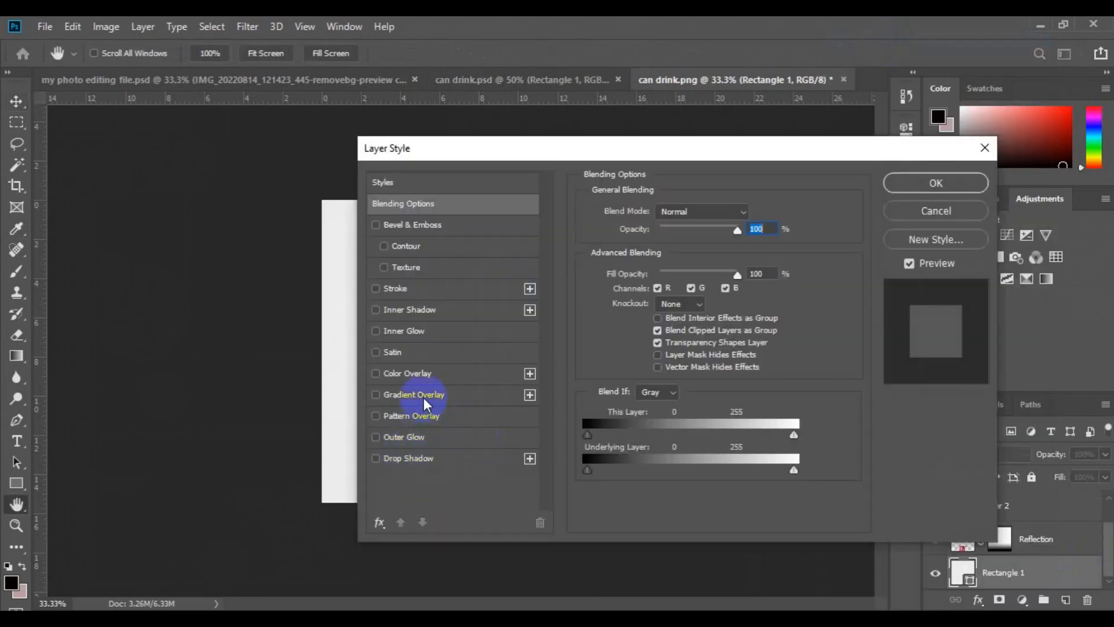
click(422, 398)
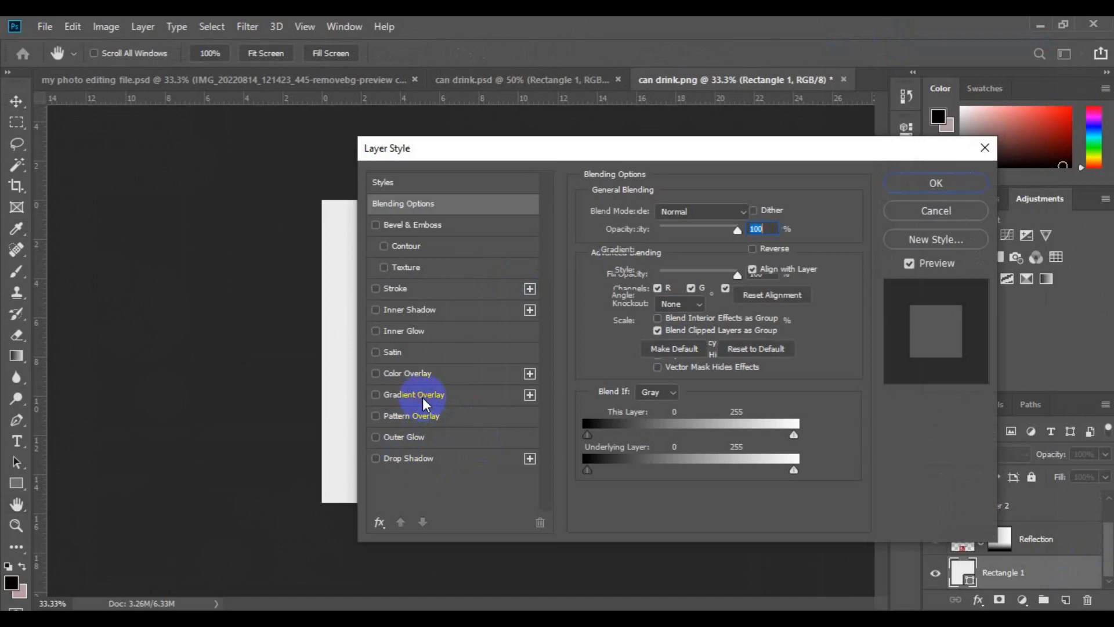
drag(614, 148, 832, 68)
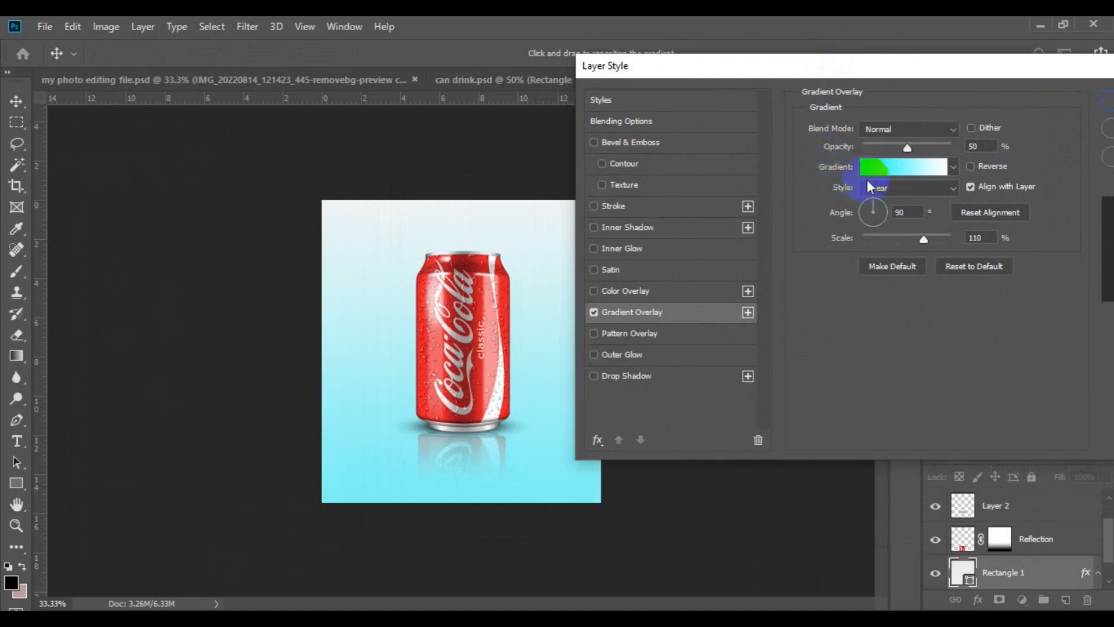
- Set the background's Gradient Overlay to 47% opacity and 111% scale, and apply the layer style
drag(915, 216, 888, 214)
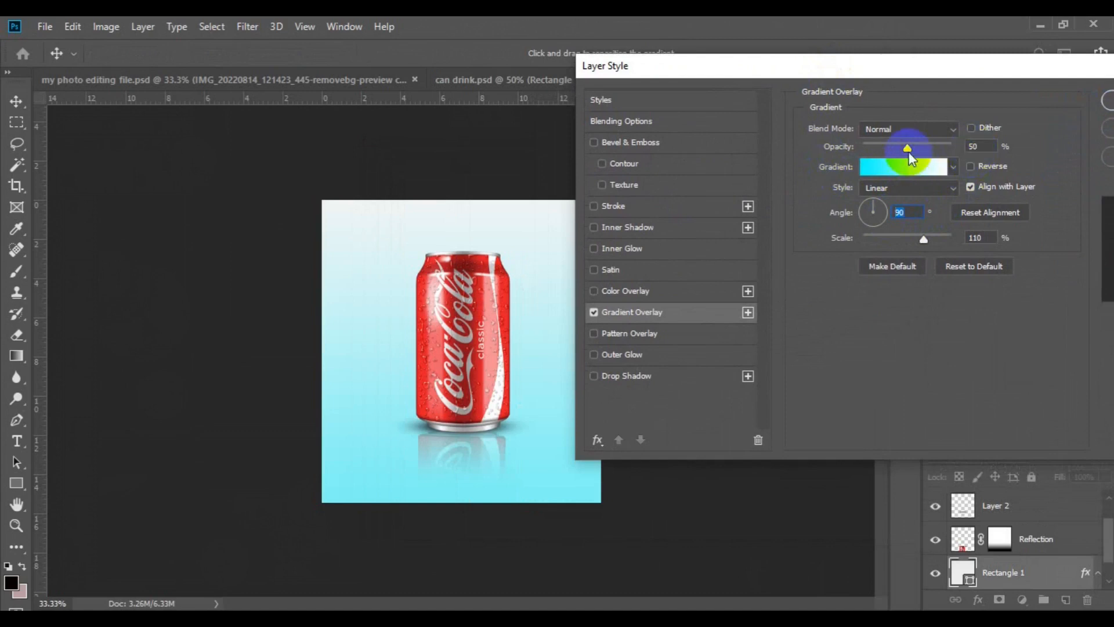
drag(908, 149, 905, 149)
drag(905, 149, 905, 149)
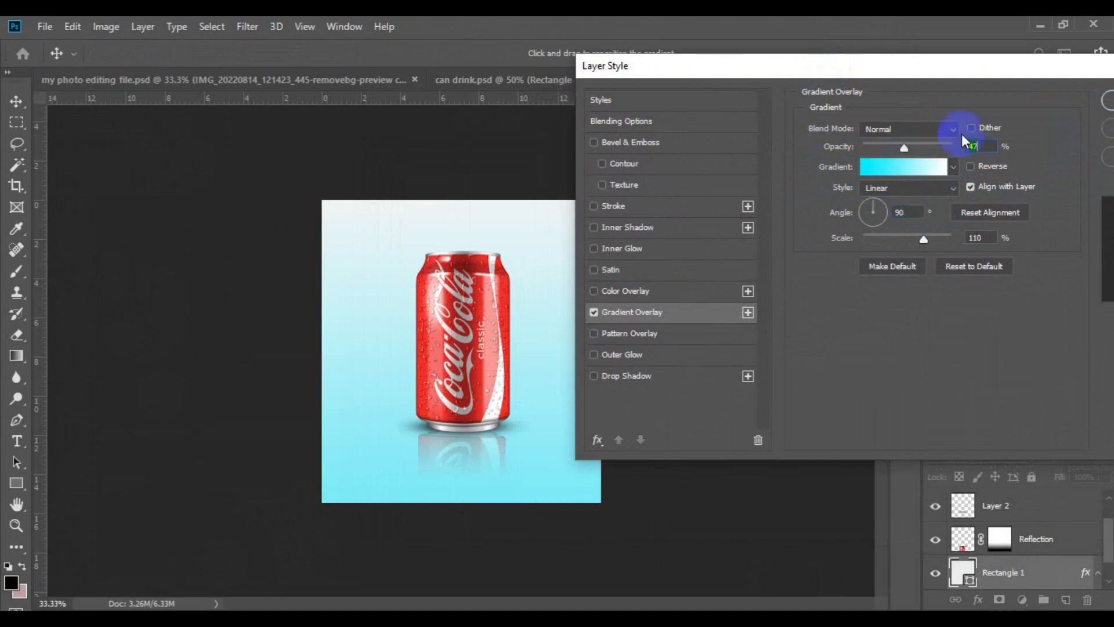
drag(927, 240, 926, 240)
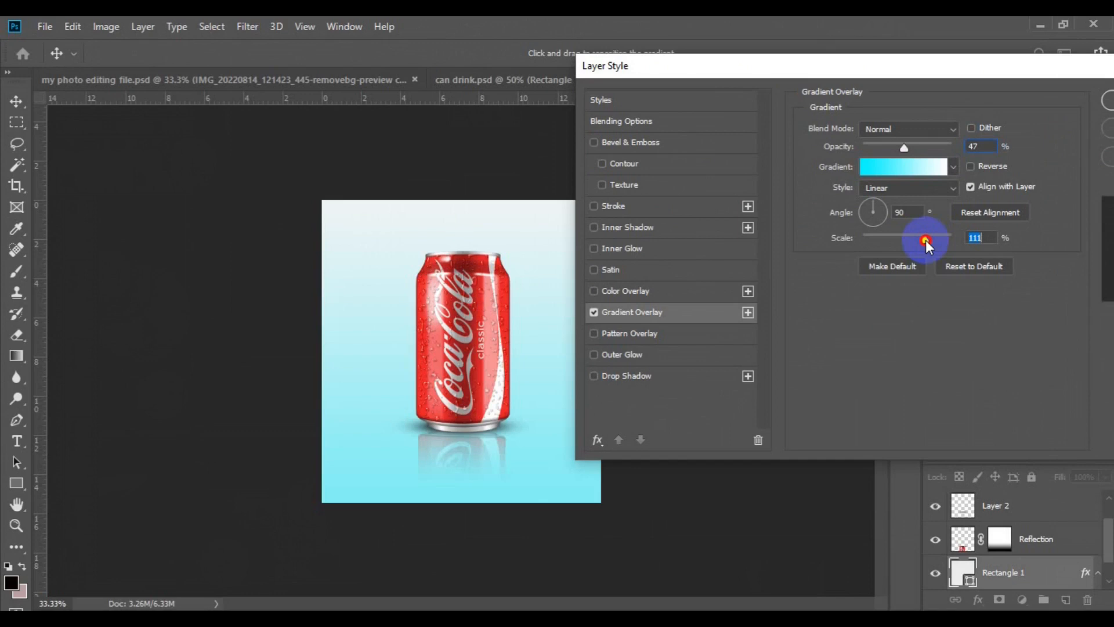
click(947, 164)
click(1103, 100)
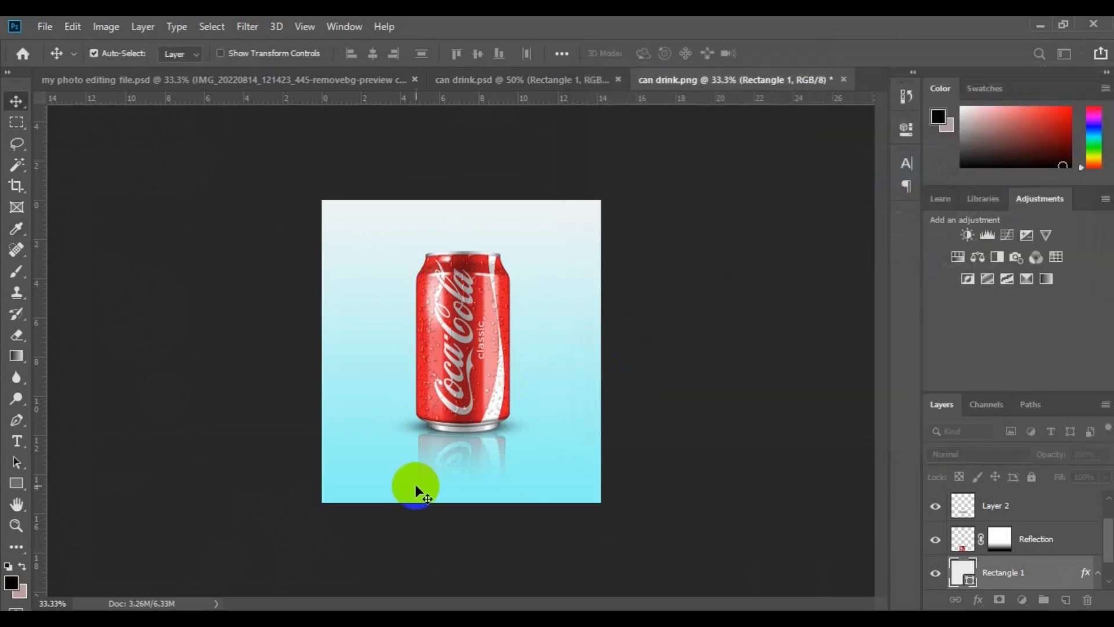
key(ctrl+plus)
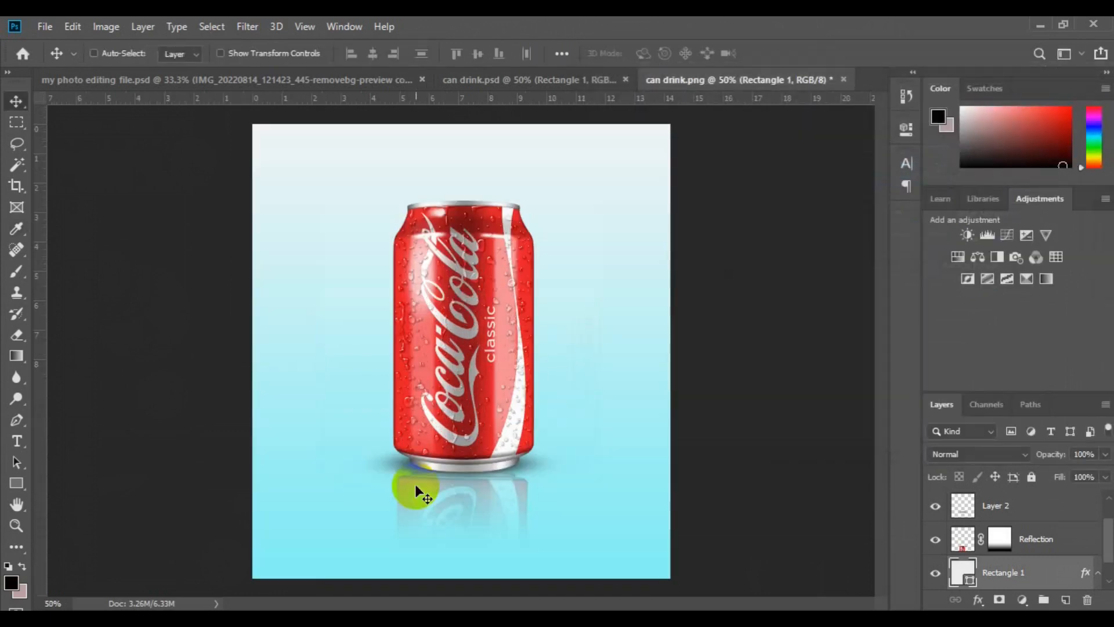